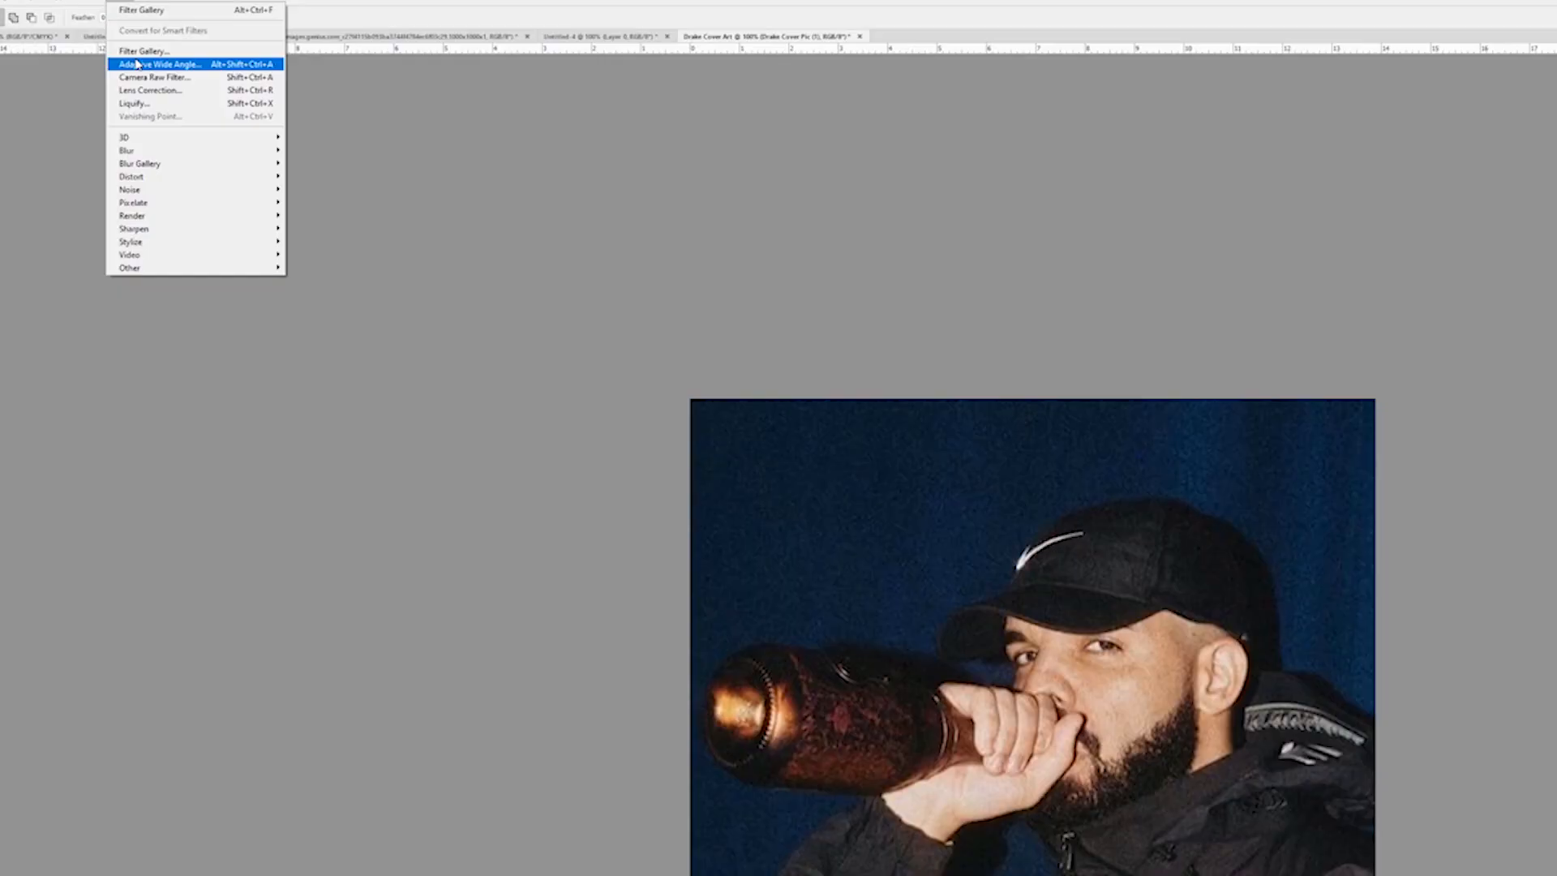
Add a pattern fill layer above the cover photo, using the Checkers 1 pattern from the Web Patterns set
mouse_move(151, 155)
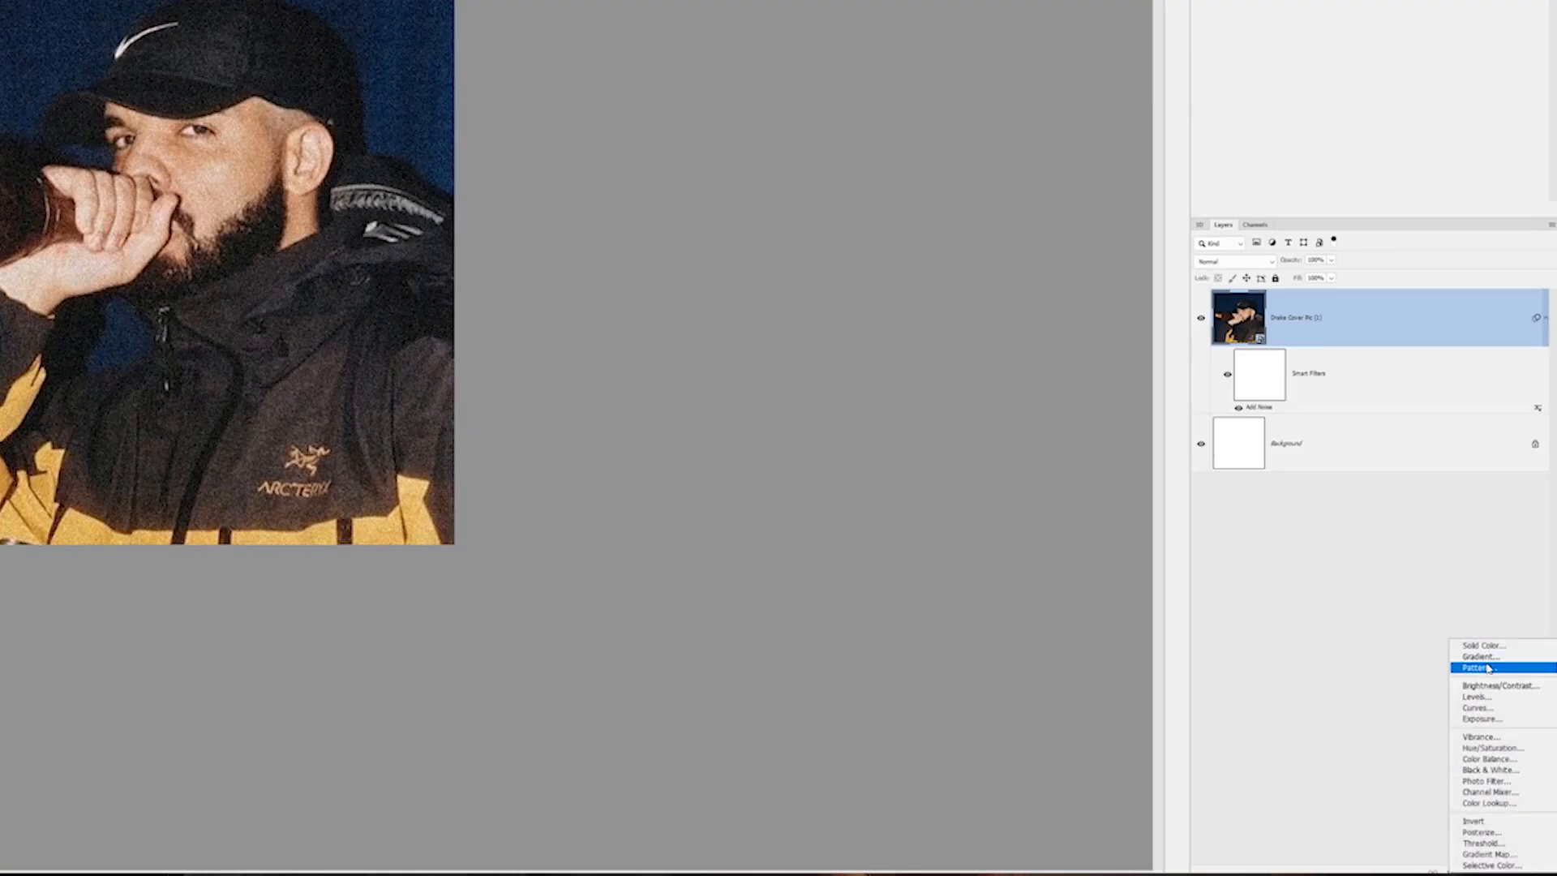
click(1489, 668)
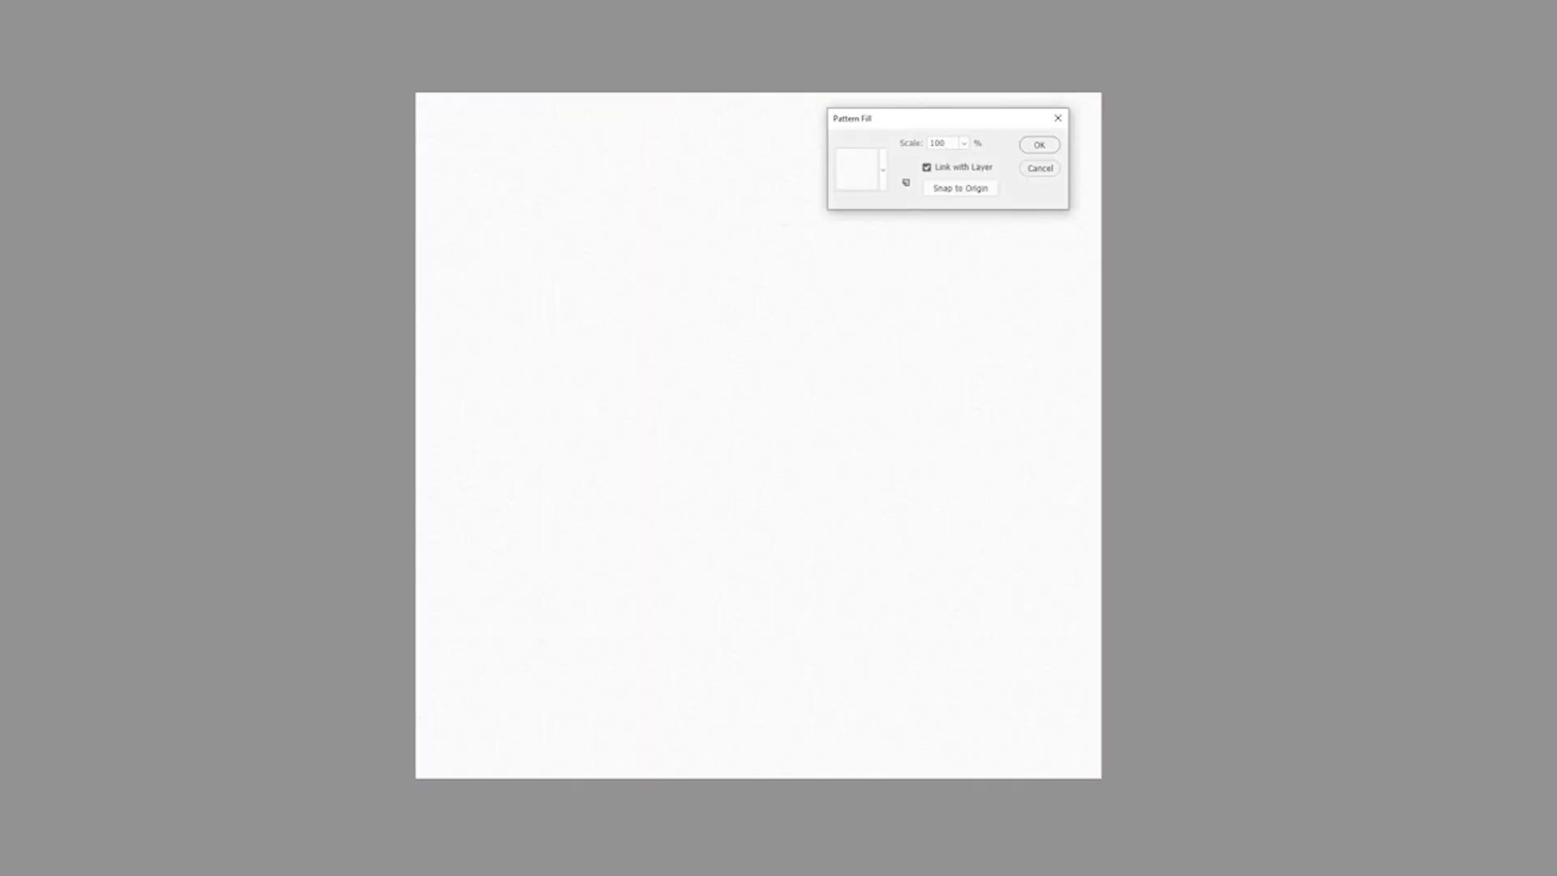
click(883, 172)
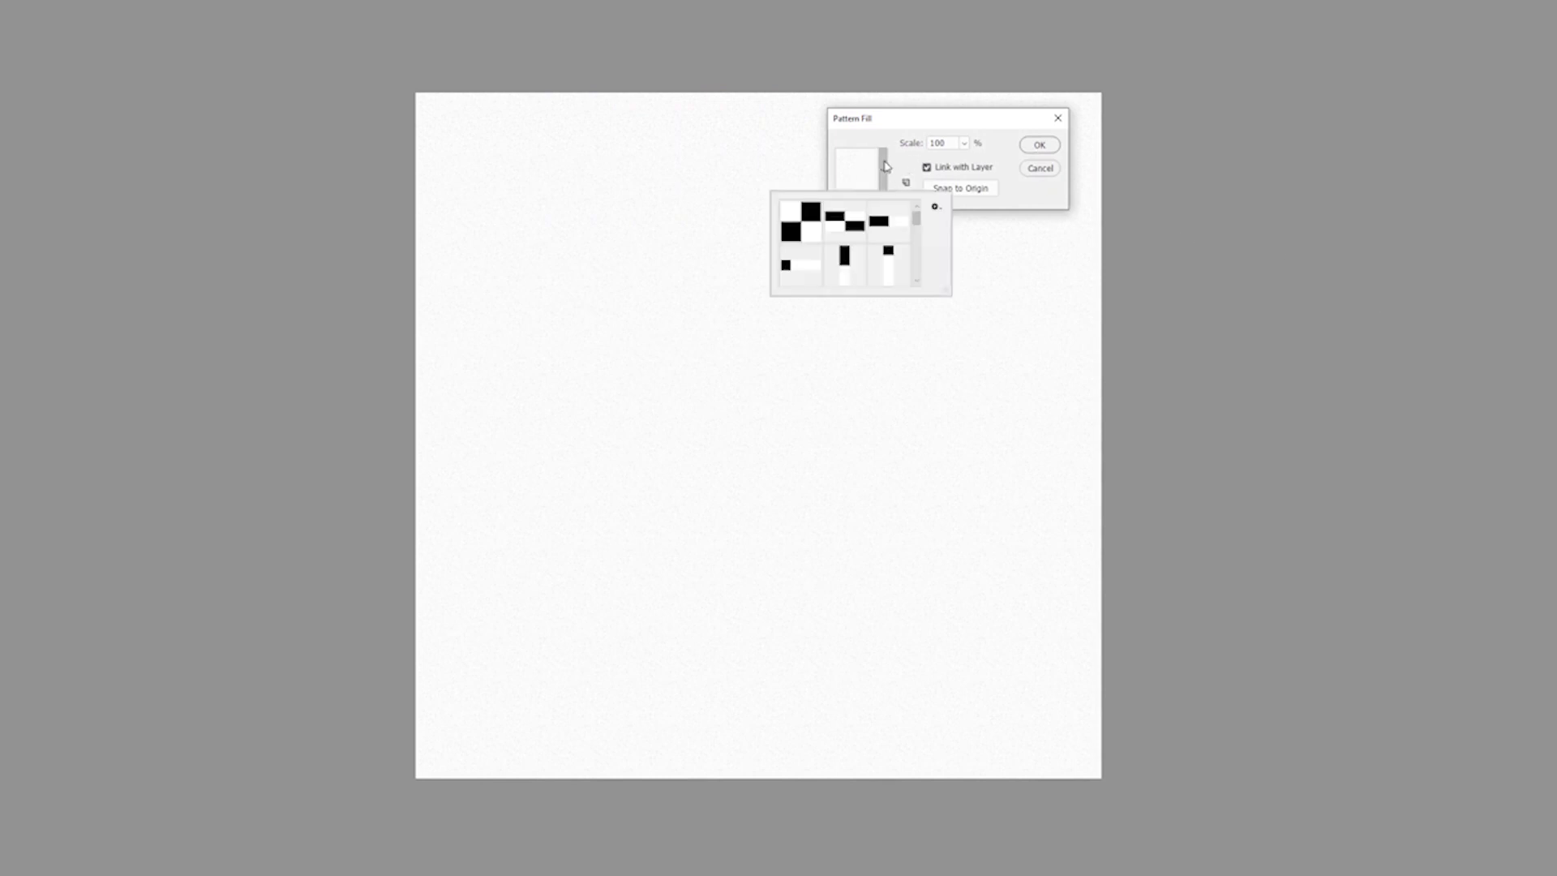
click(937, 207)
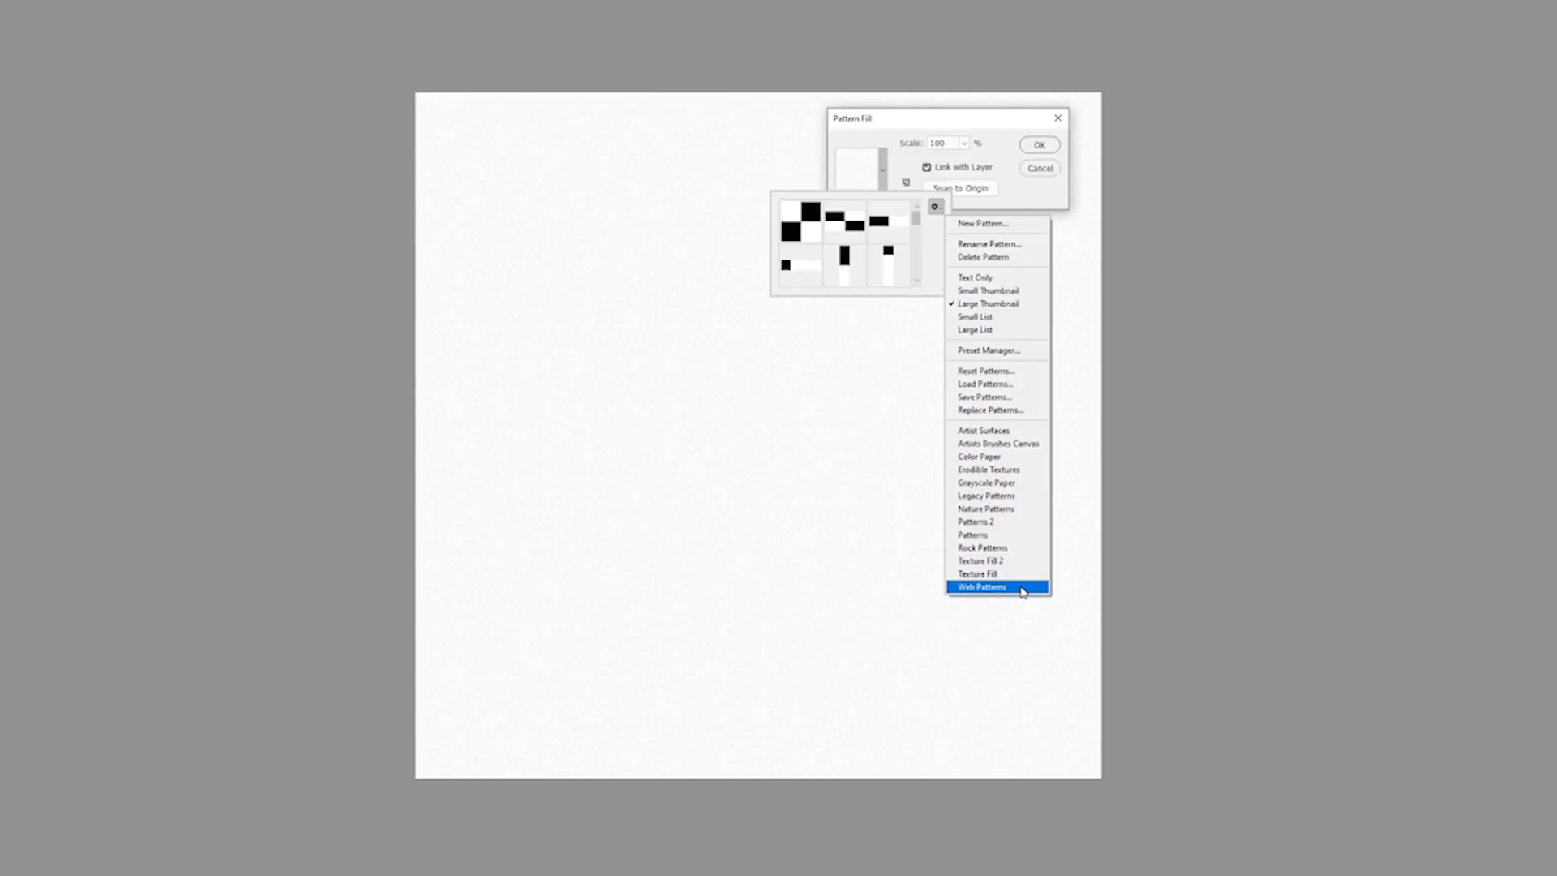
click(1027, 585)
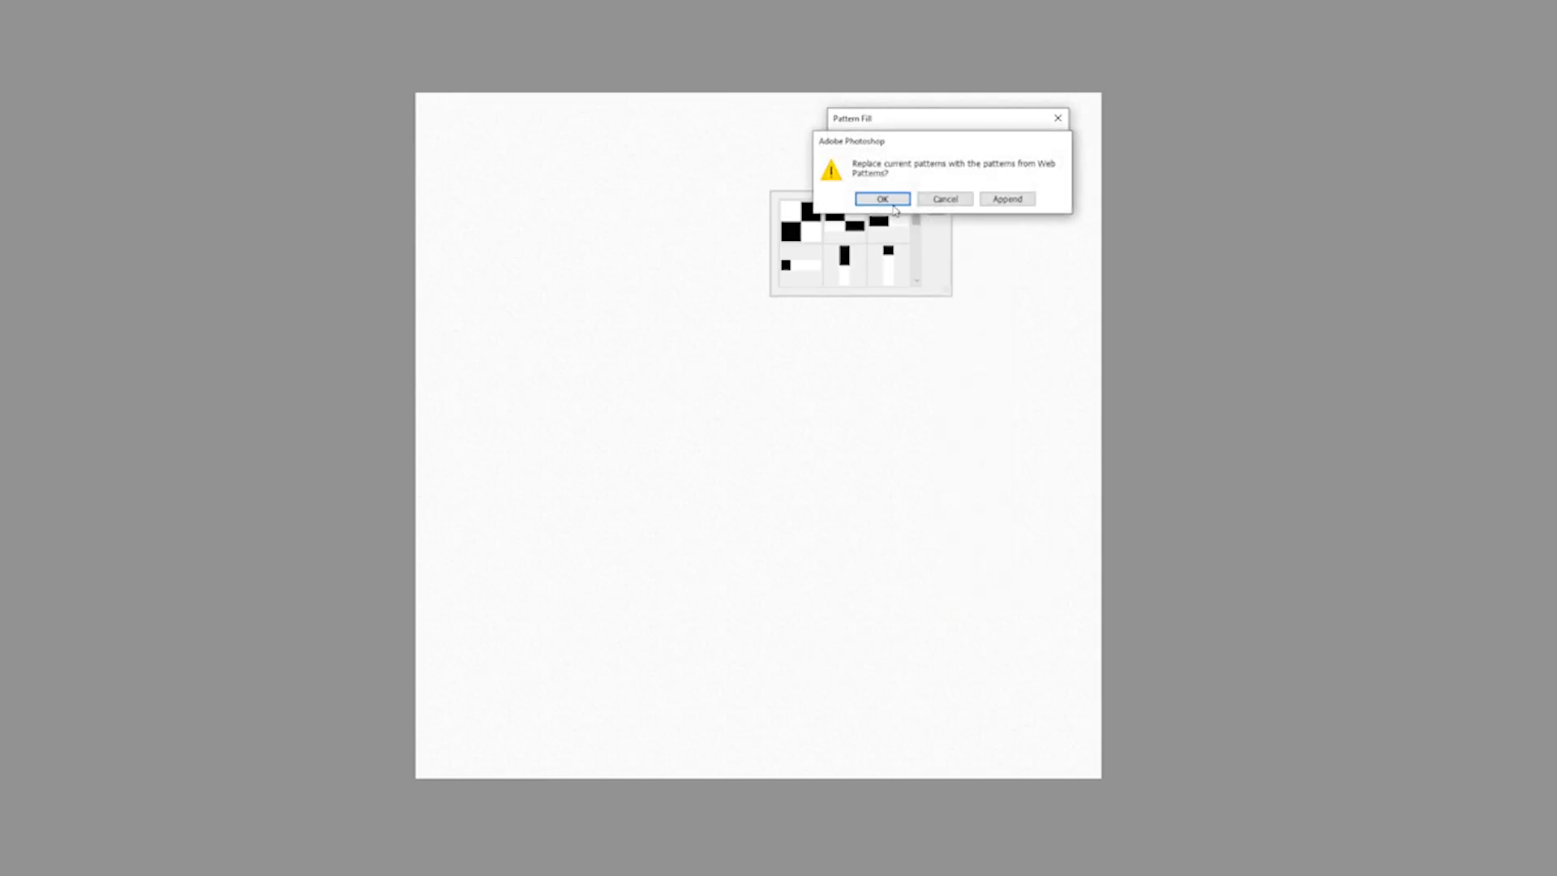
click(883, 199)
click(810, 219)
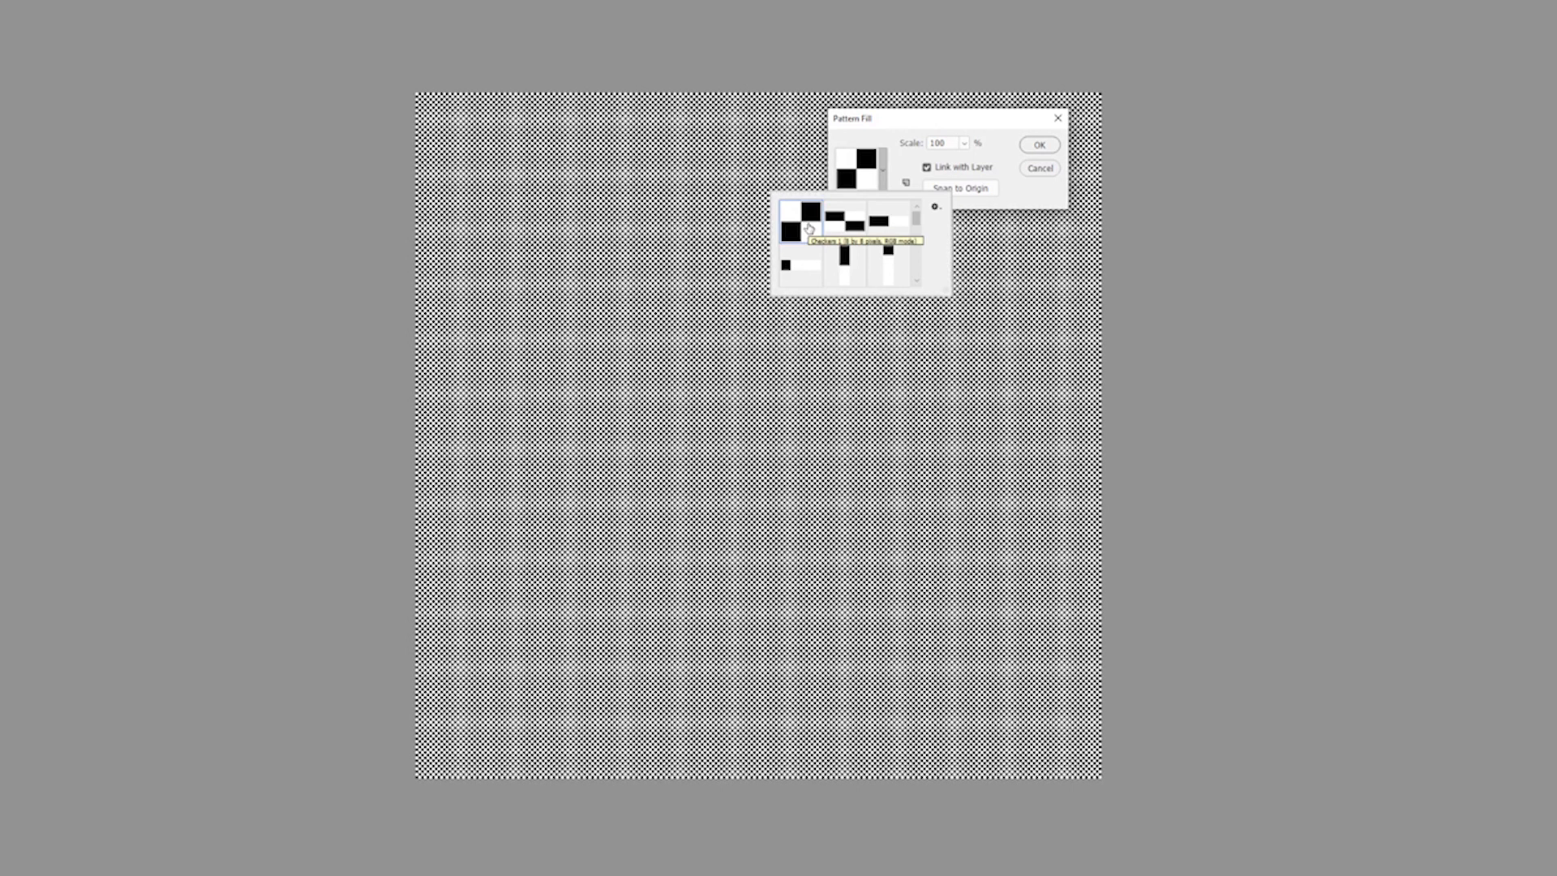
click(1022, 207)
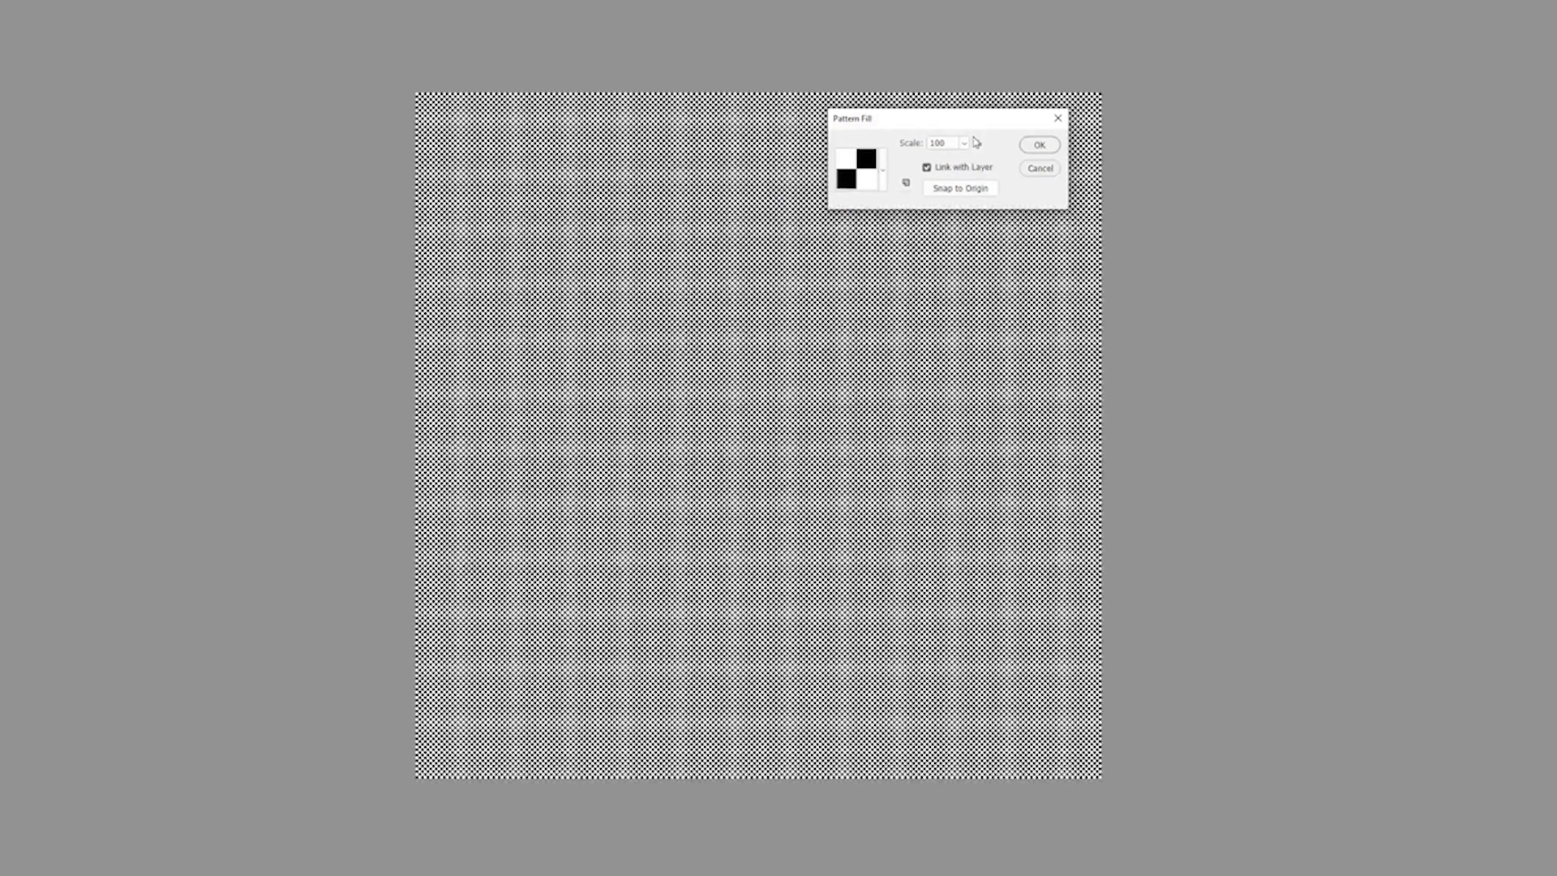
click(1051, 154)
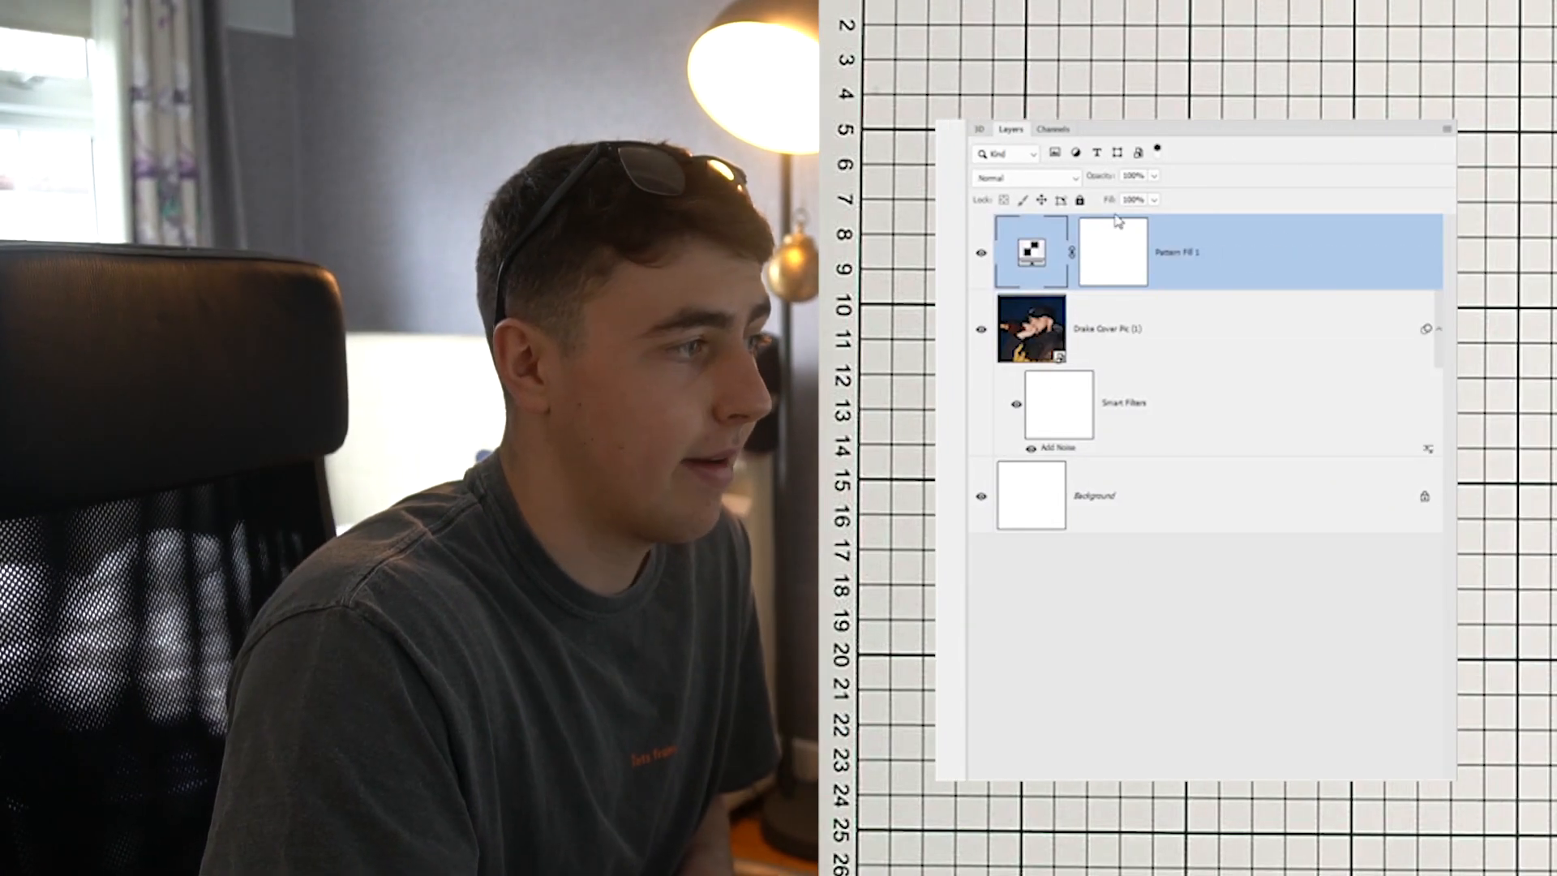
Set the blend mode of the visible pattern fill layer to Soft Light
click(1171, 358)
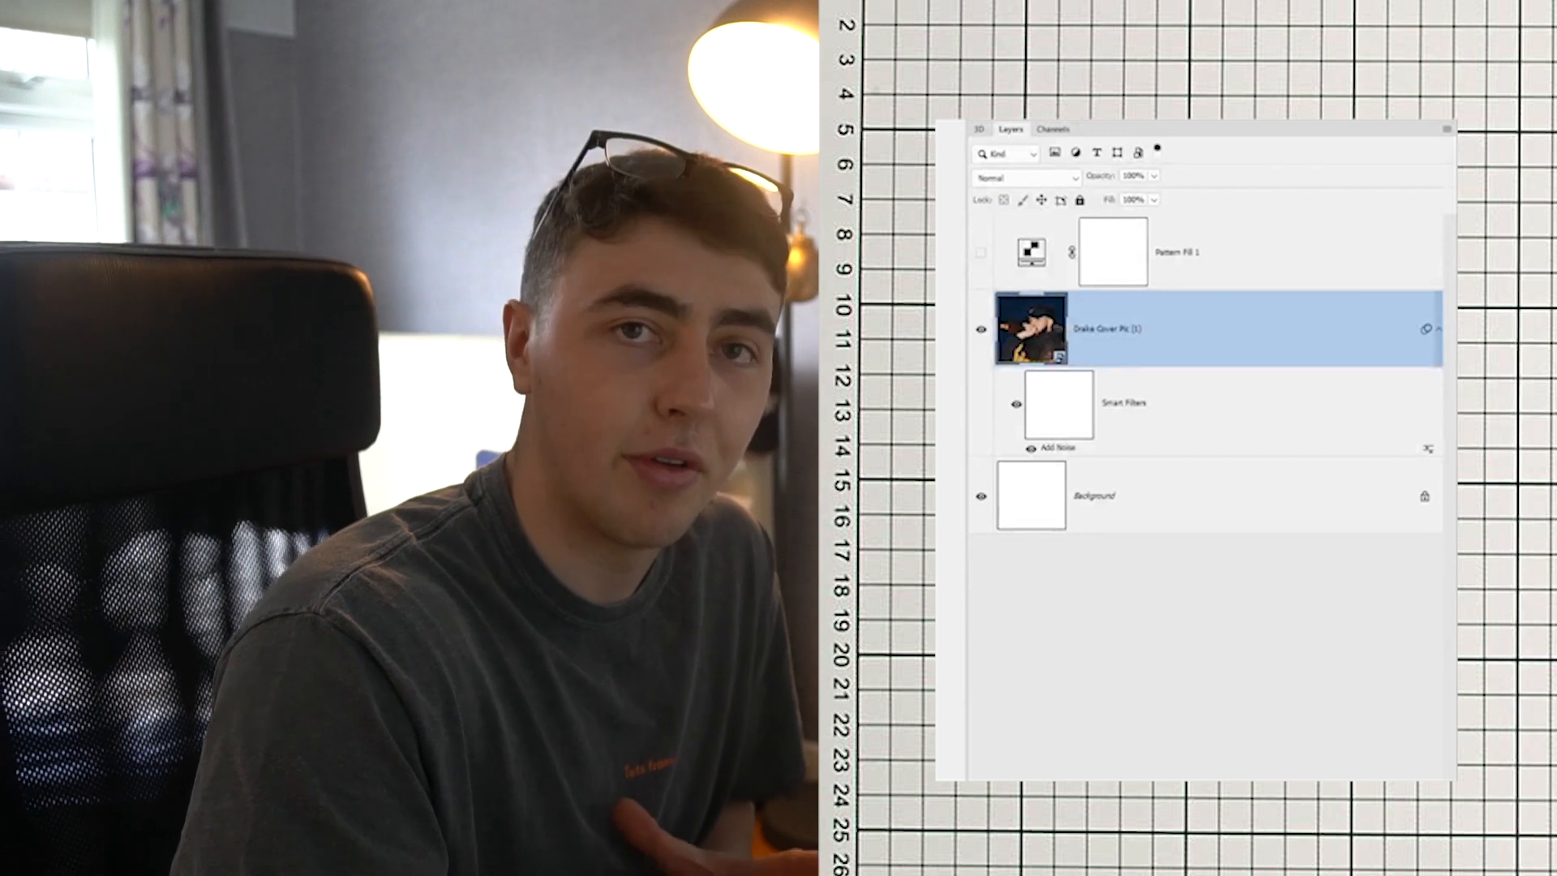
click(980, 252)
click(1331, 270)
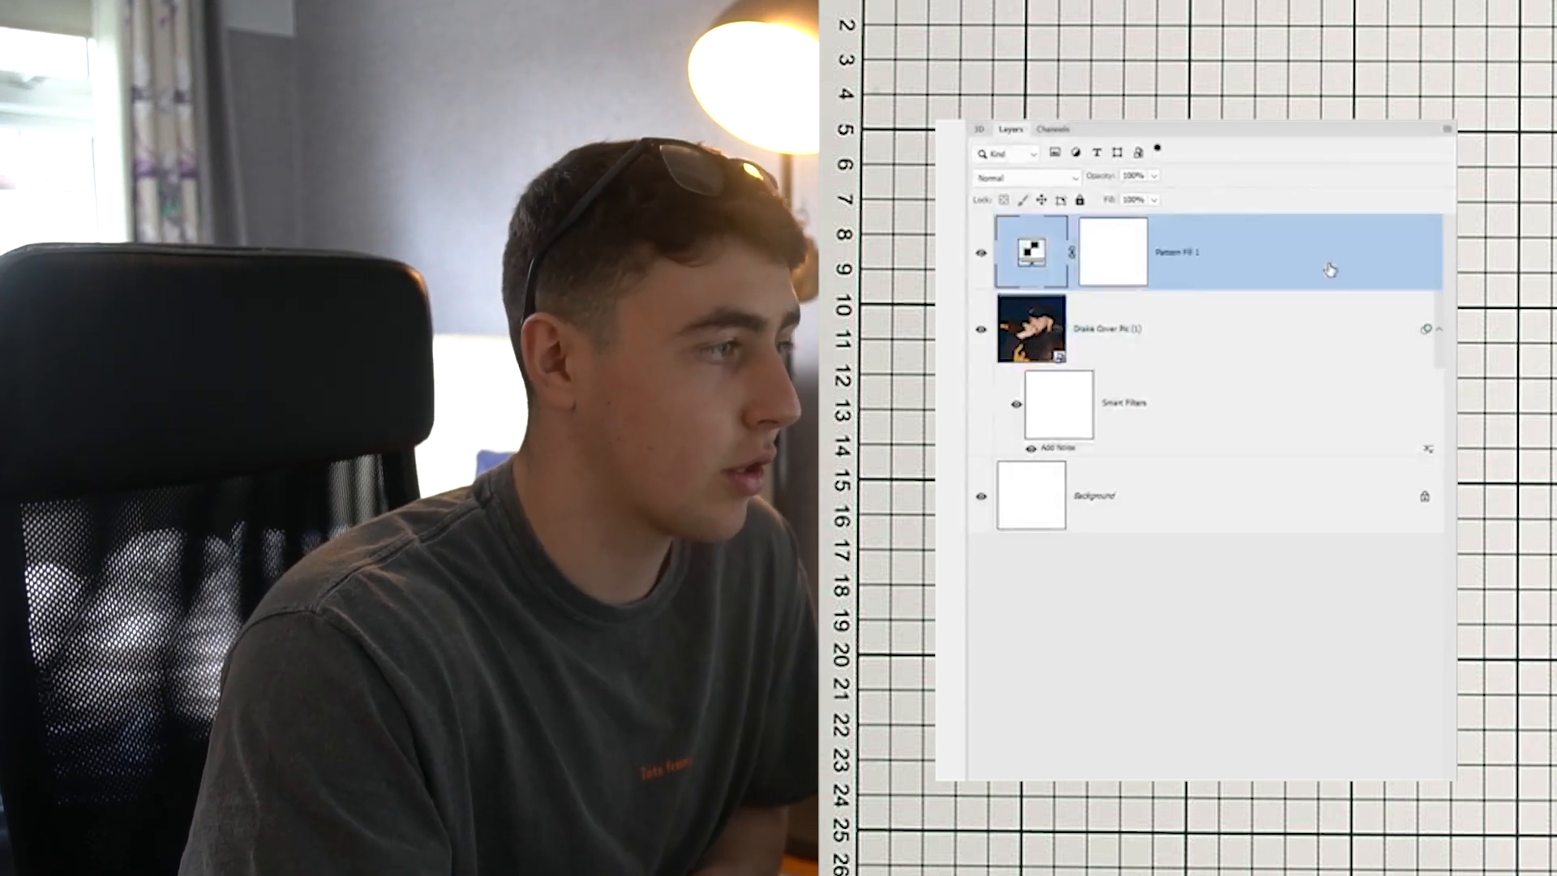
click(1076, 183)
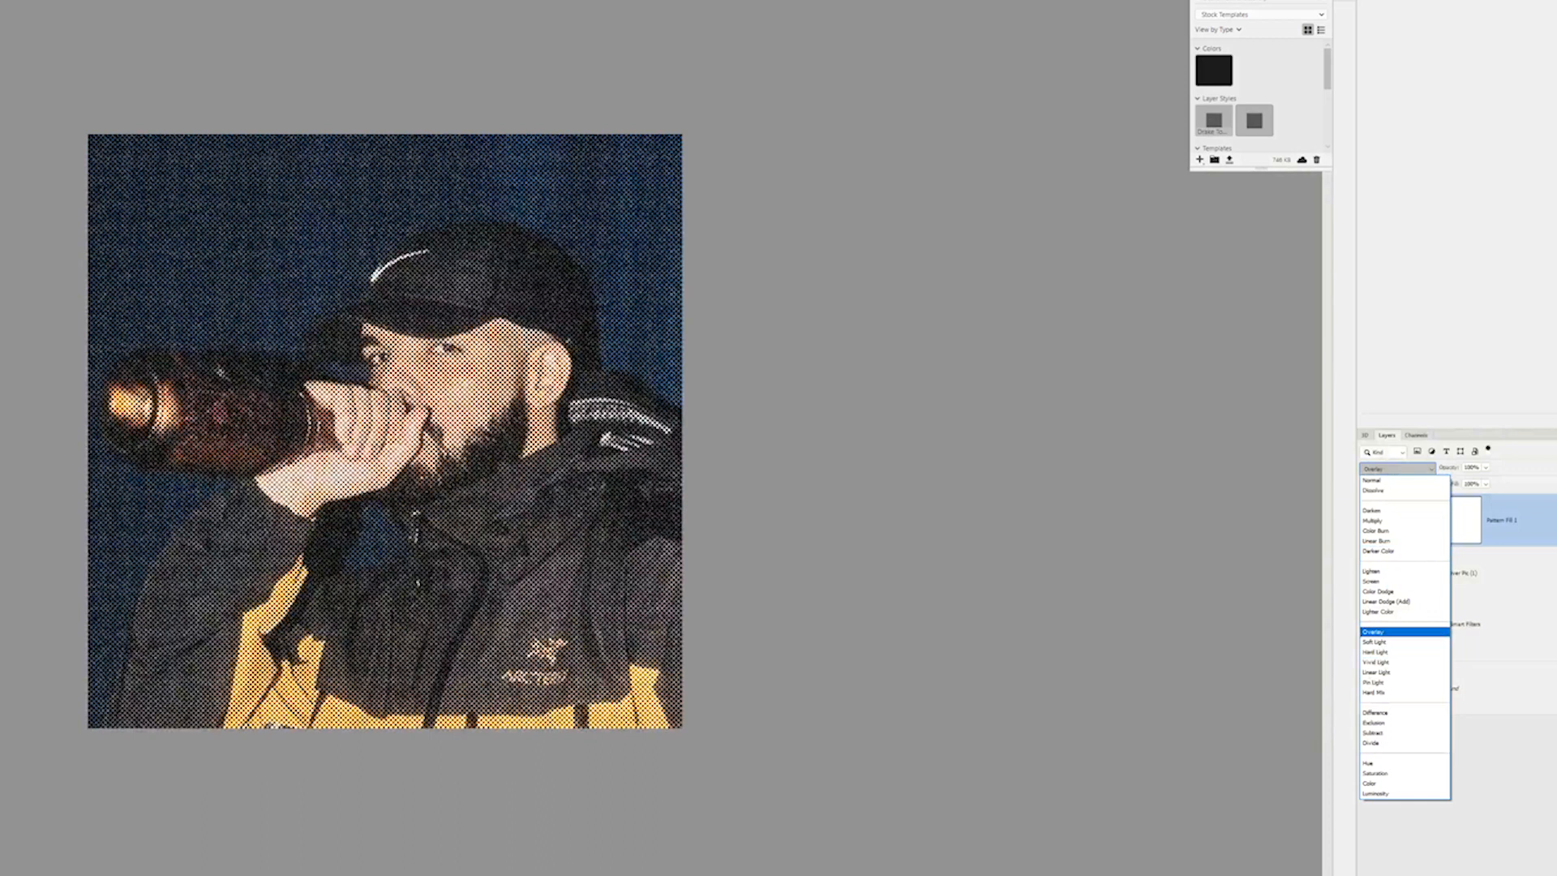
click(1400, 630)
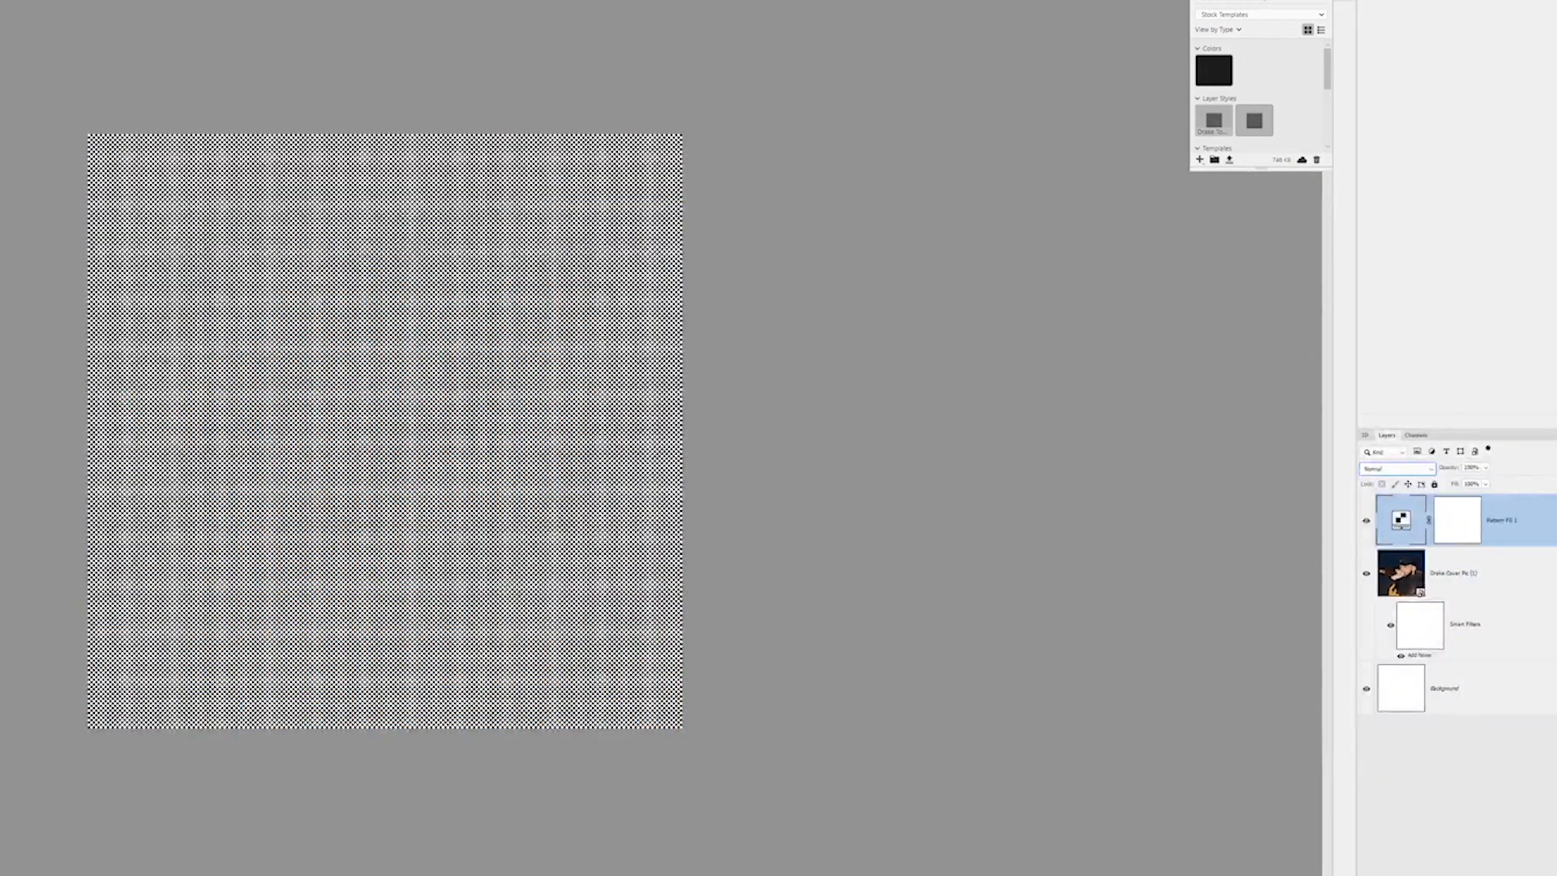
click(1379, 470)
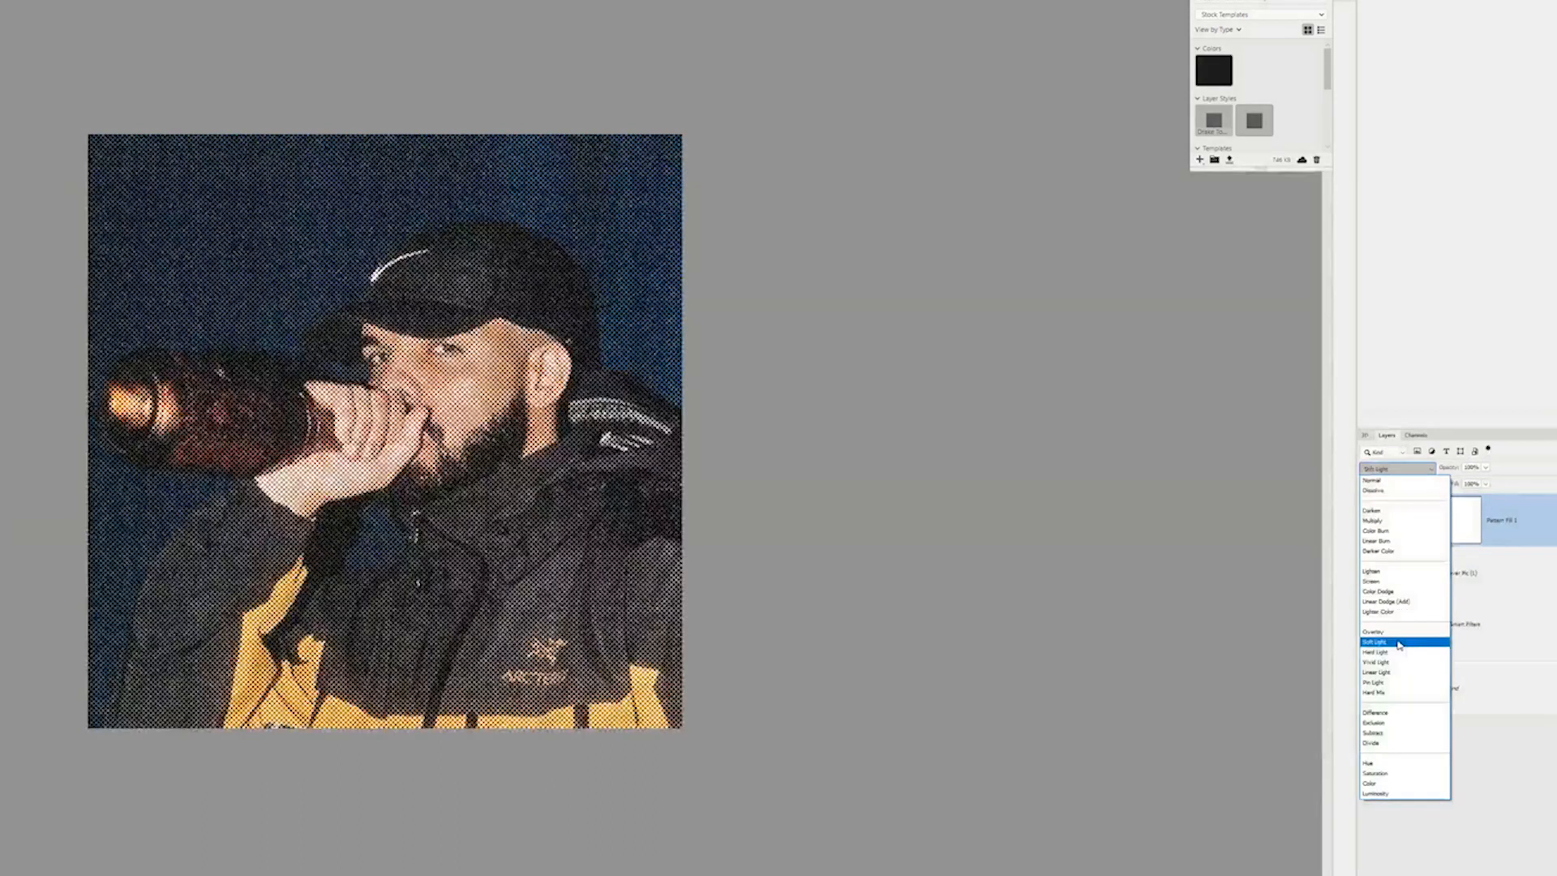
click(1408, 642)
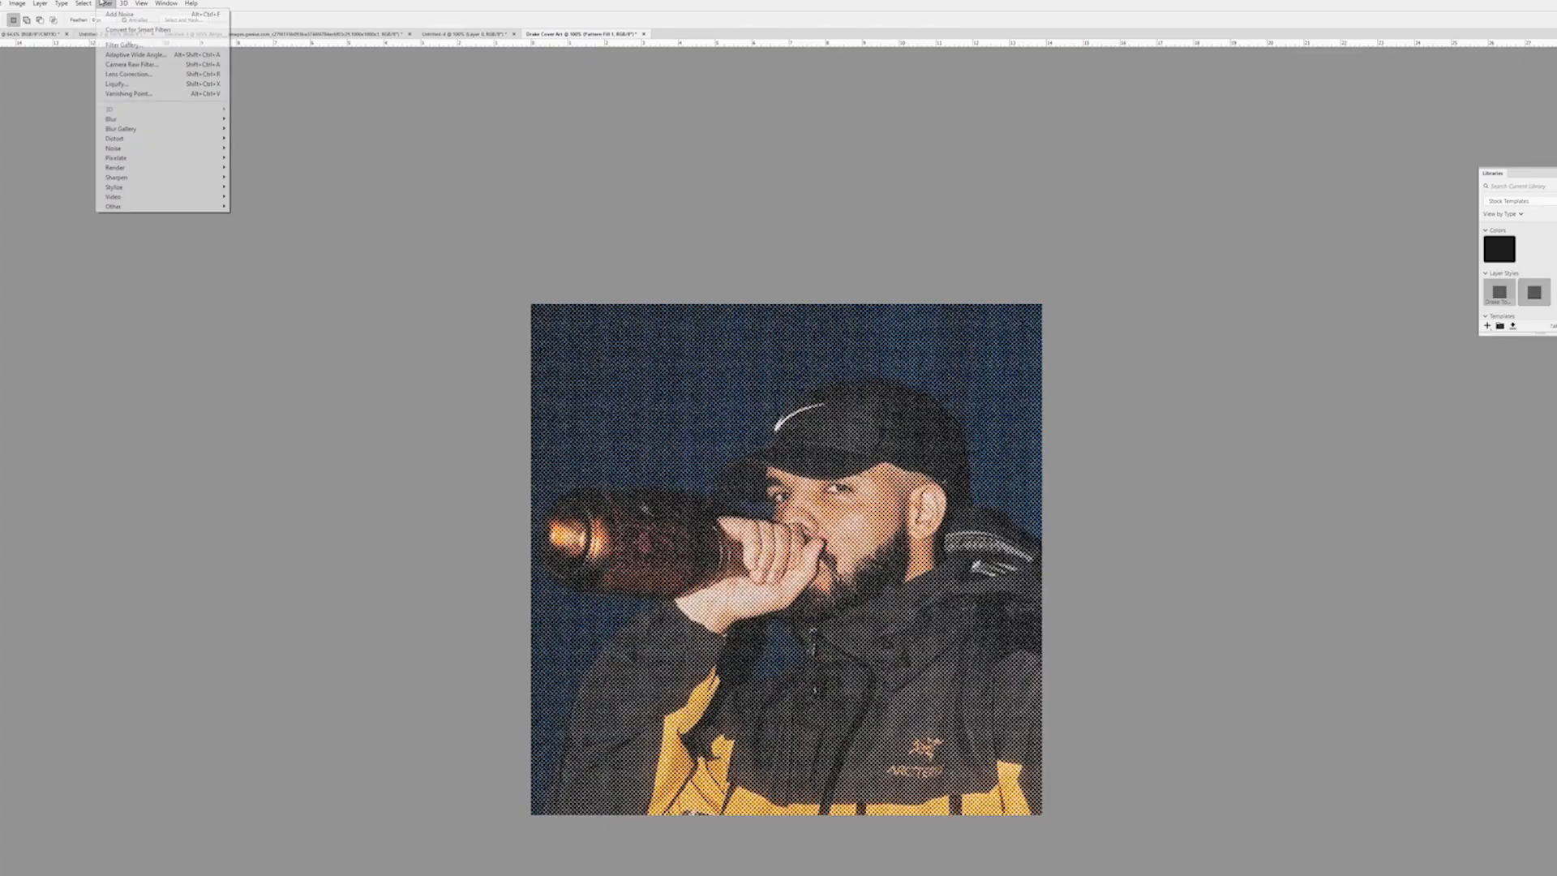
Apply a Gaussian Blur to the checkered pattern fill layer as a smart filter
mouse_move(159, 123)
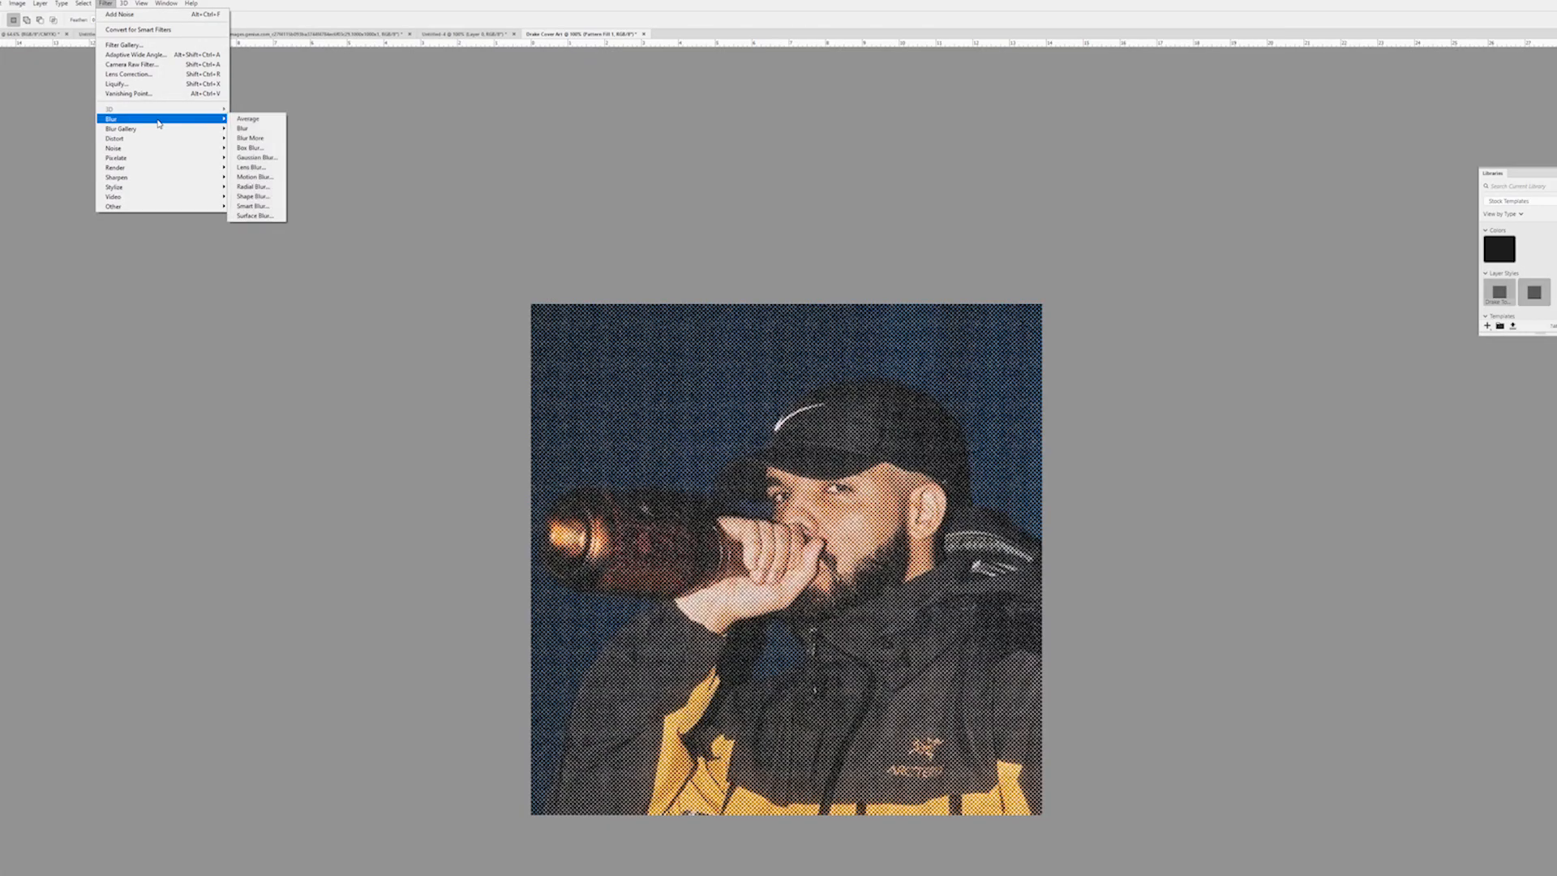
click(267, 157)
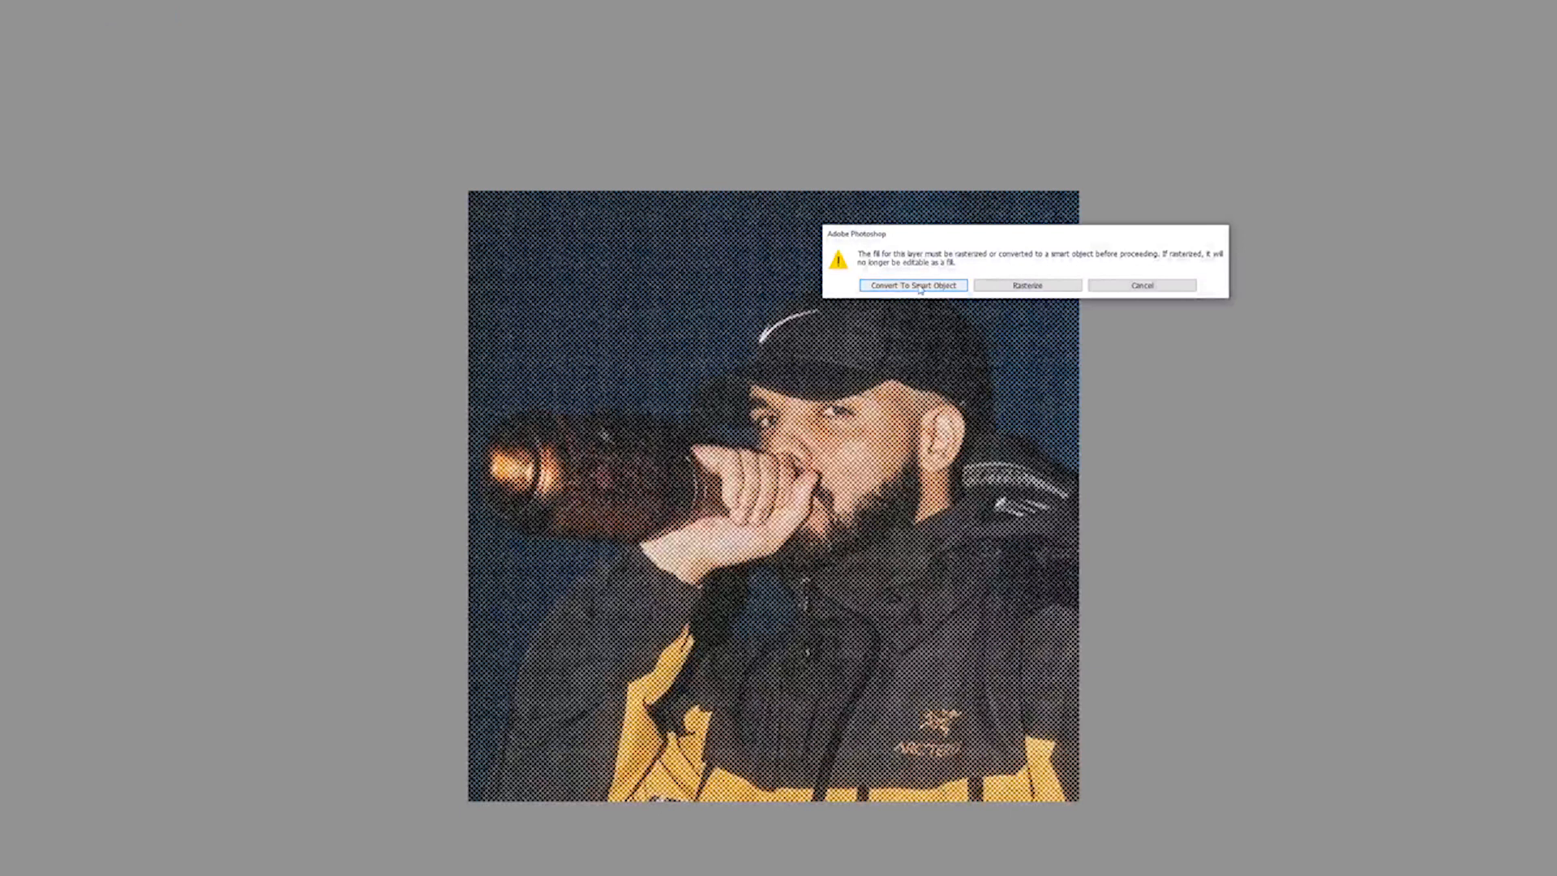
click(913, 285)
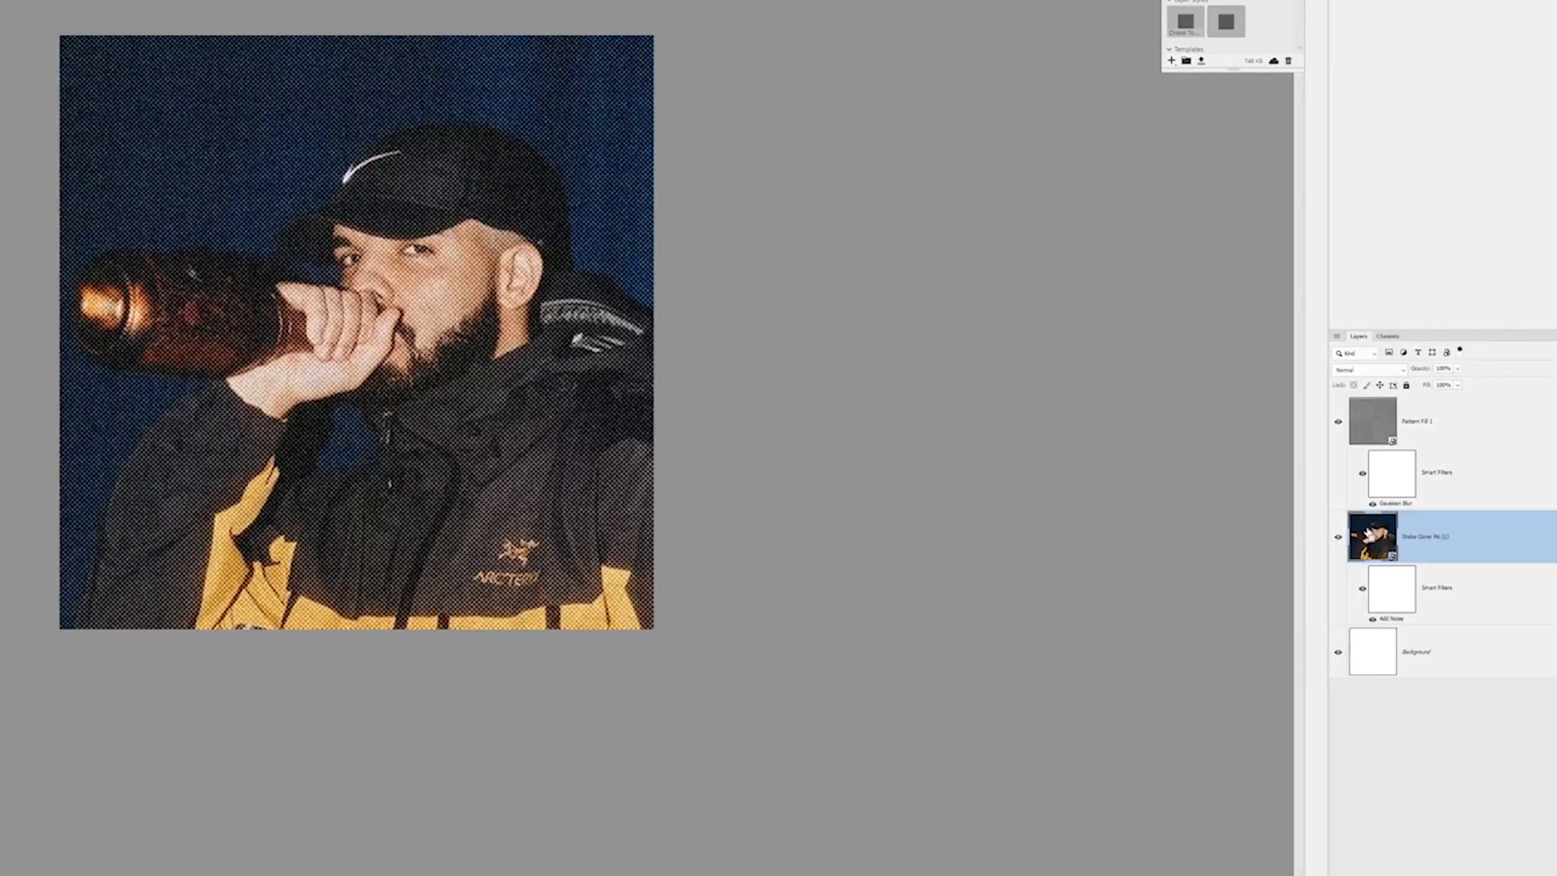
Duplicate the cover photo layer and offset the copy slightly from the original at reduced opacity
key(ctrl+j)
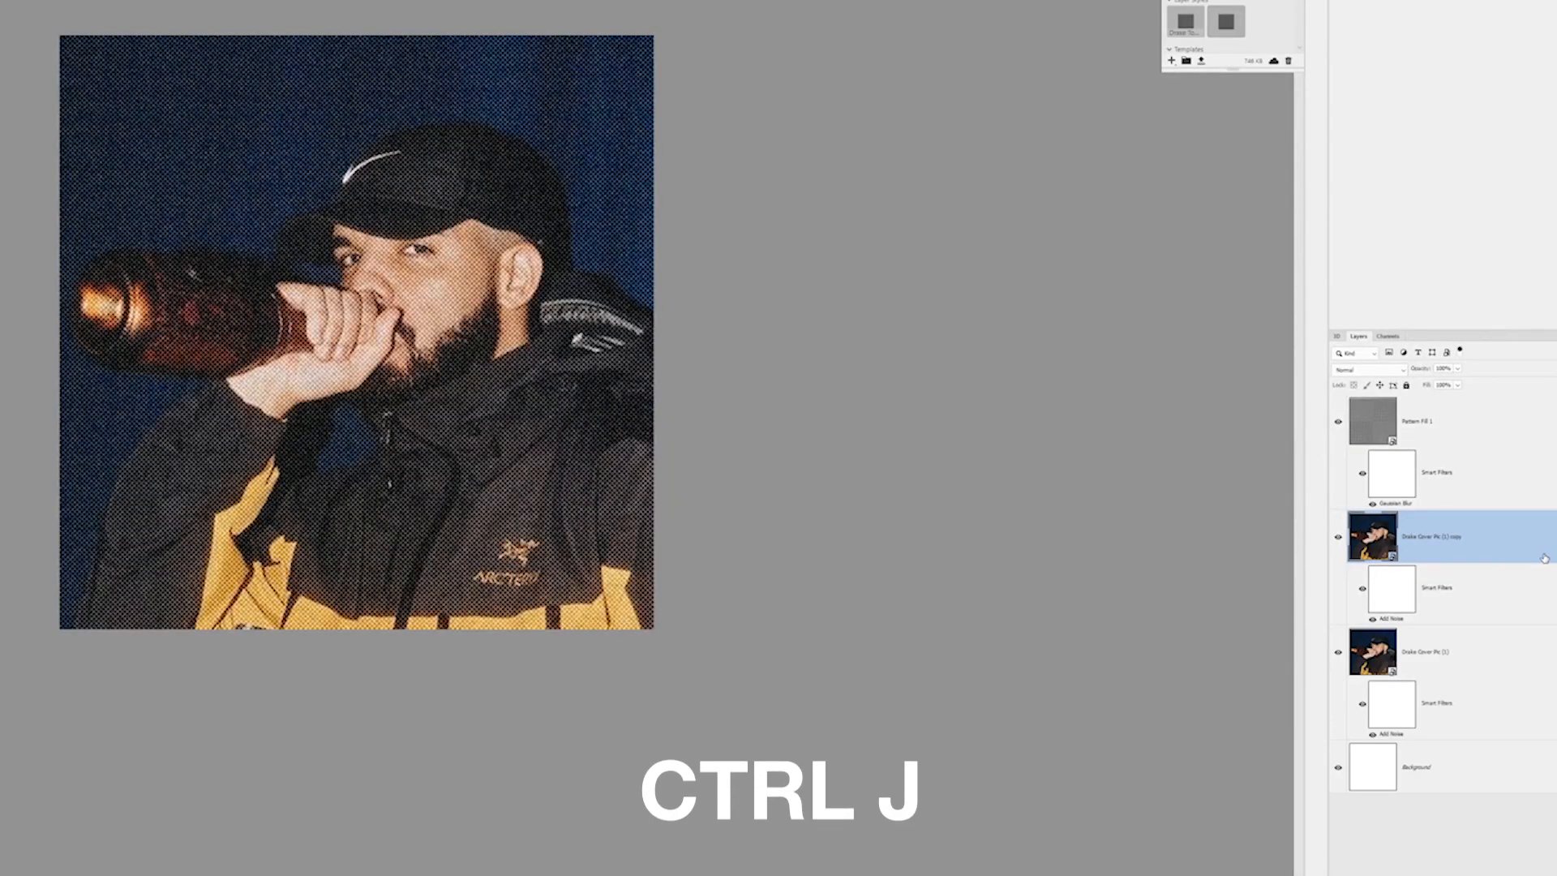
drag(1457, 373, 1457, 387)
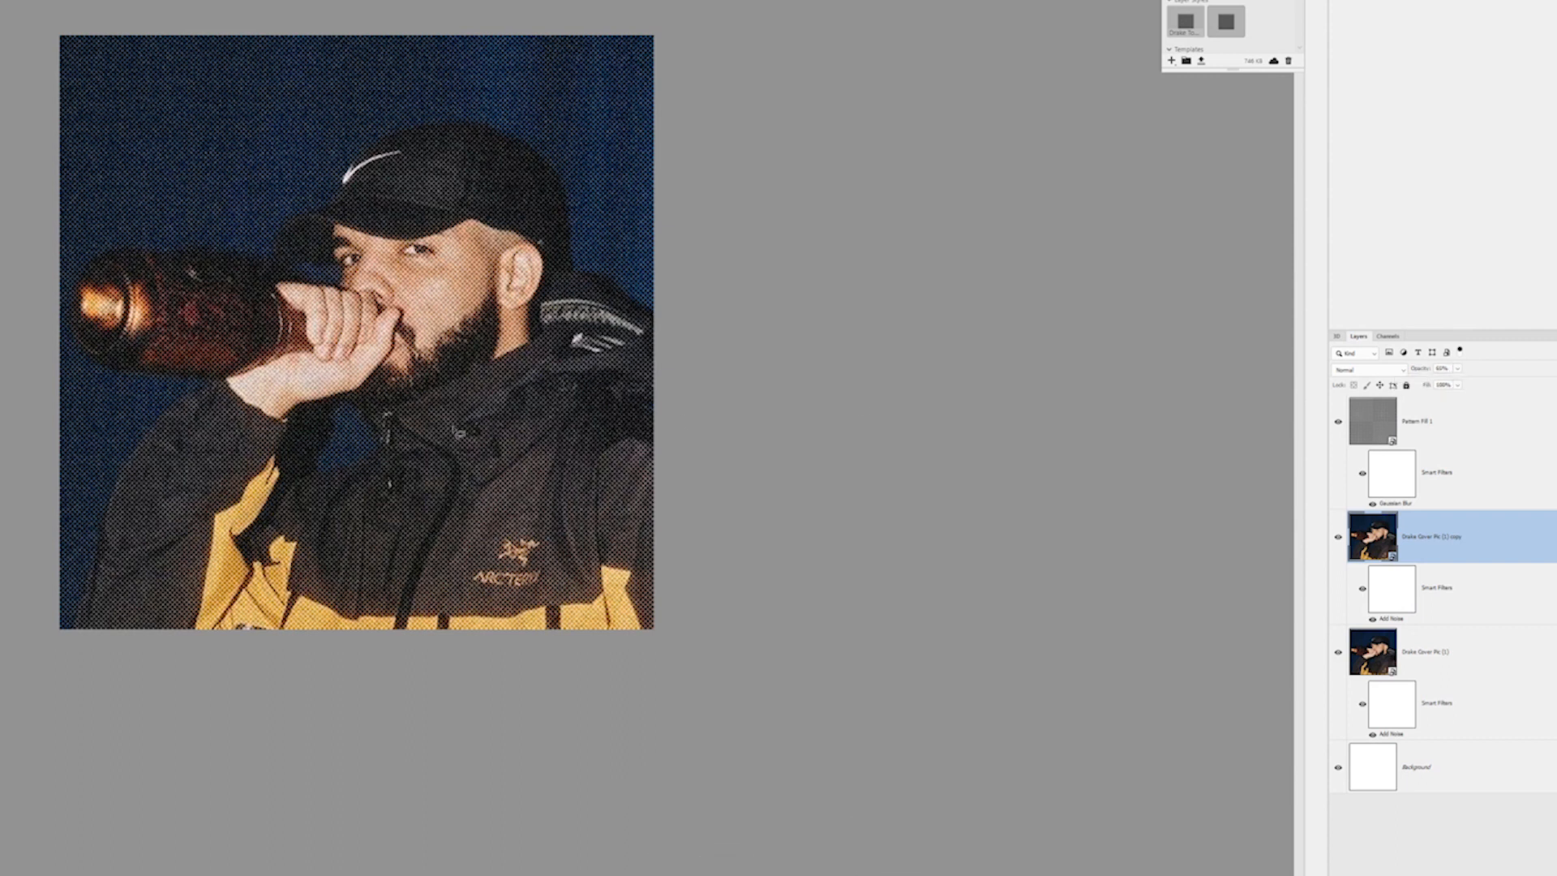
click(458, 438)
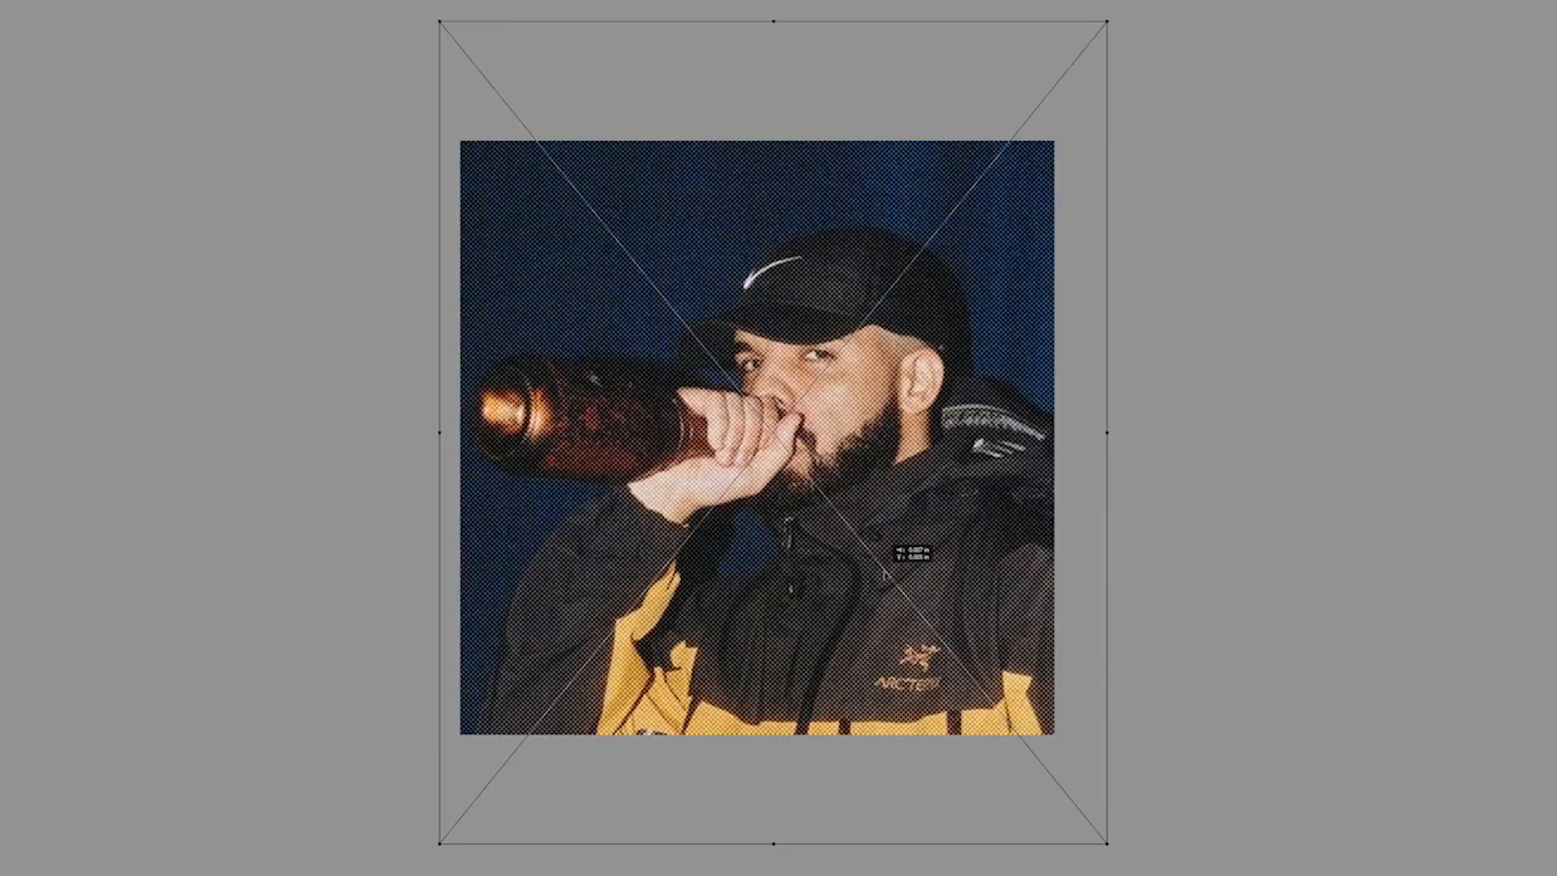
drag(889, 573, 887, 574)
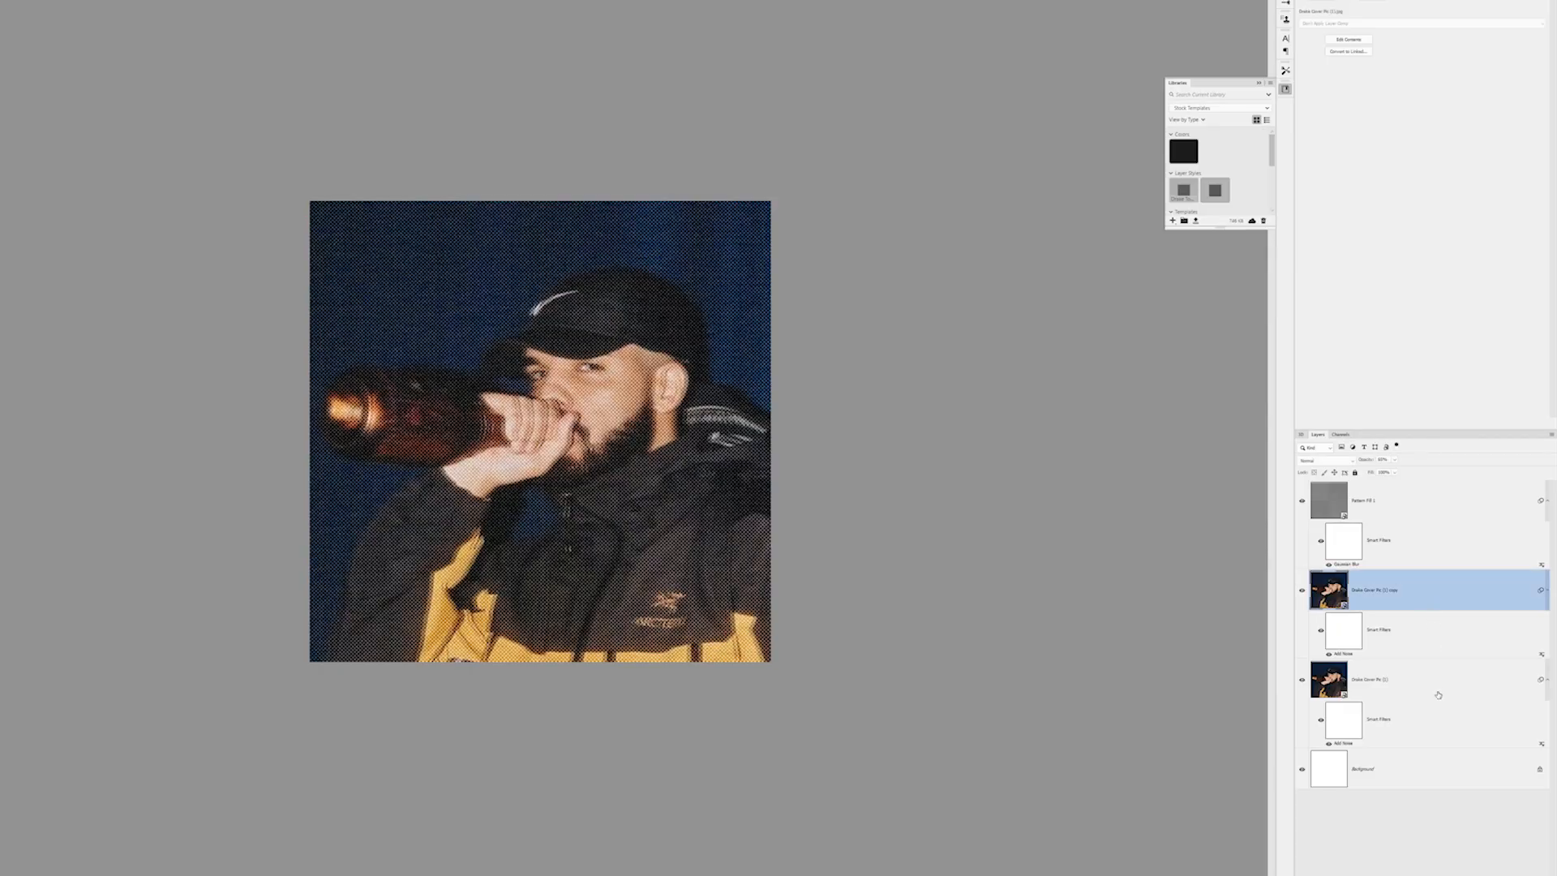
Merge the cover photo layer and its offset copy into a single layer
shift+click(1432, 689)
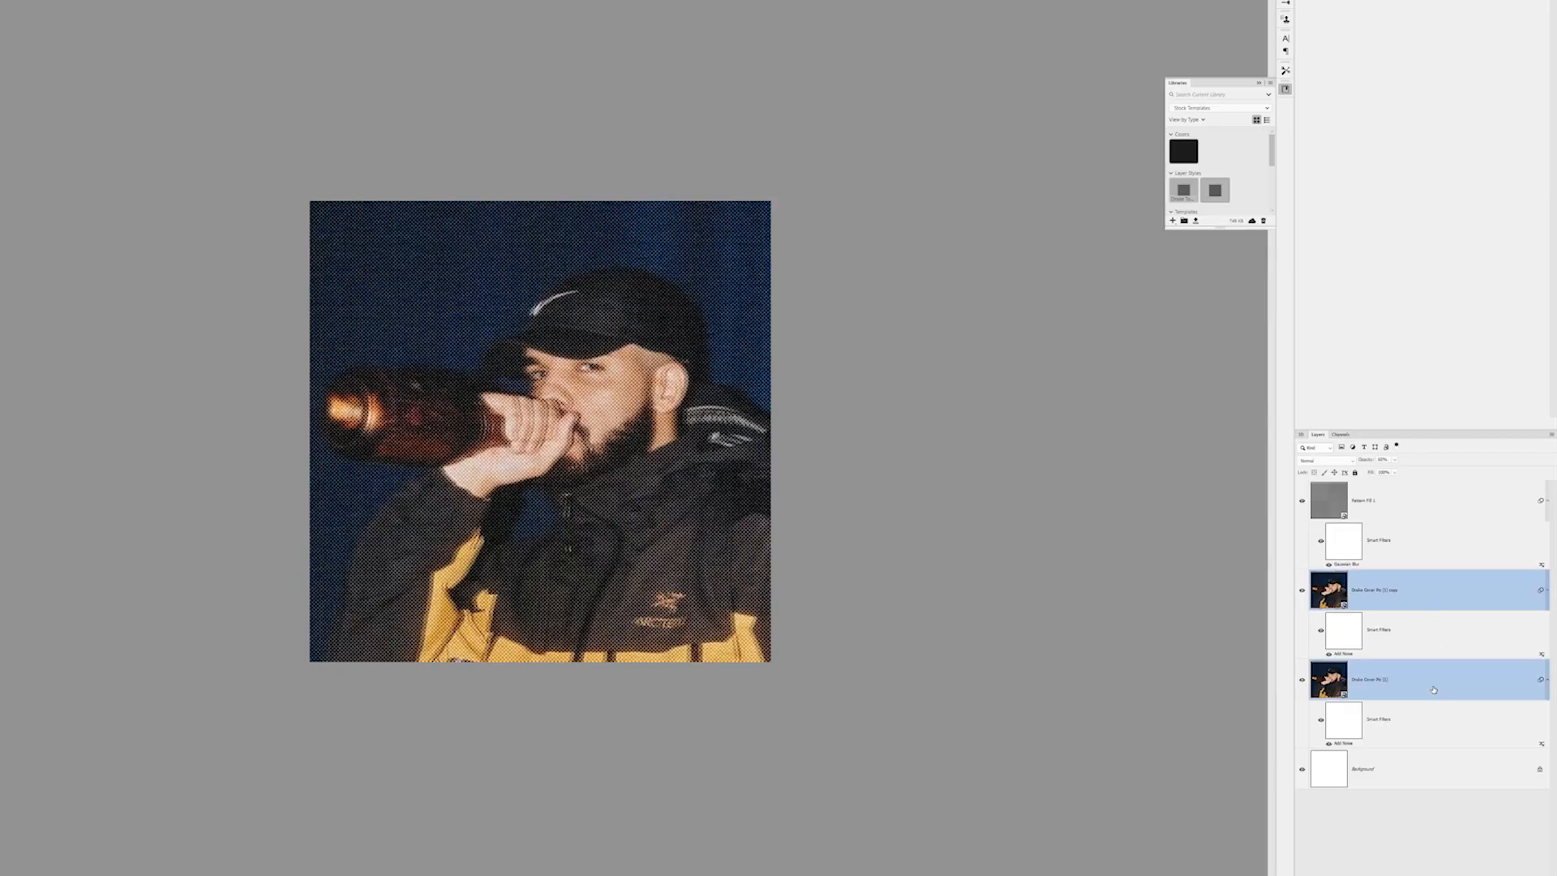
right_click(1424, 599)
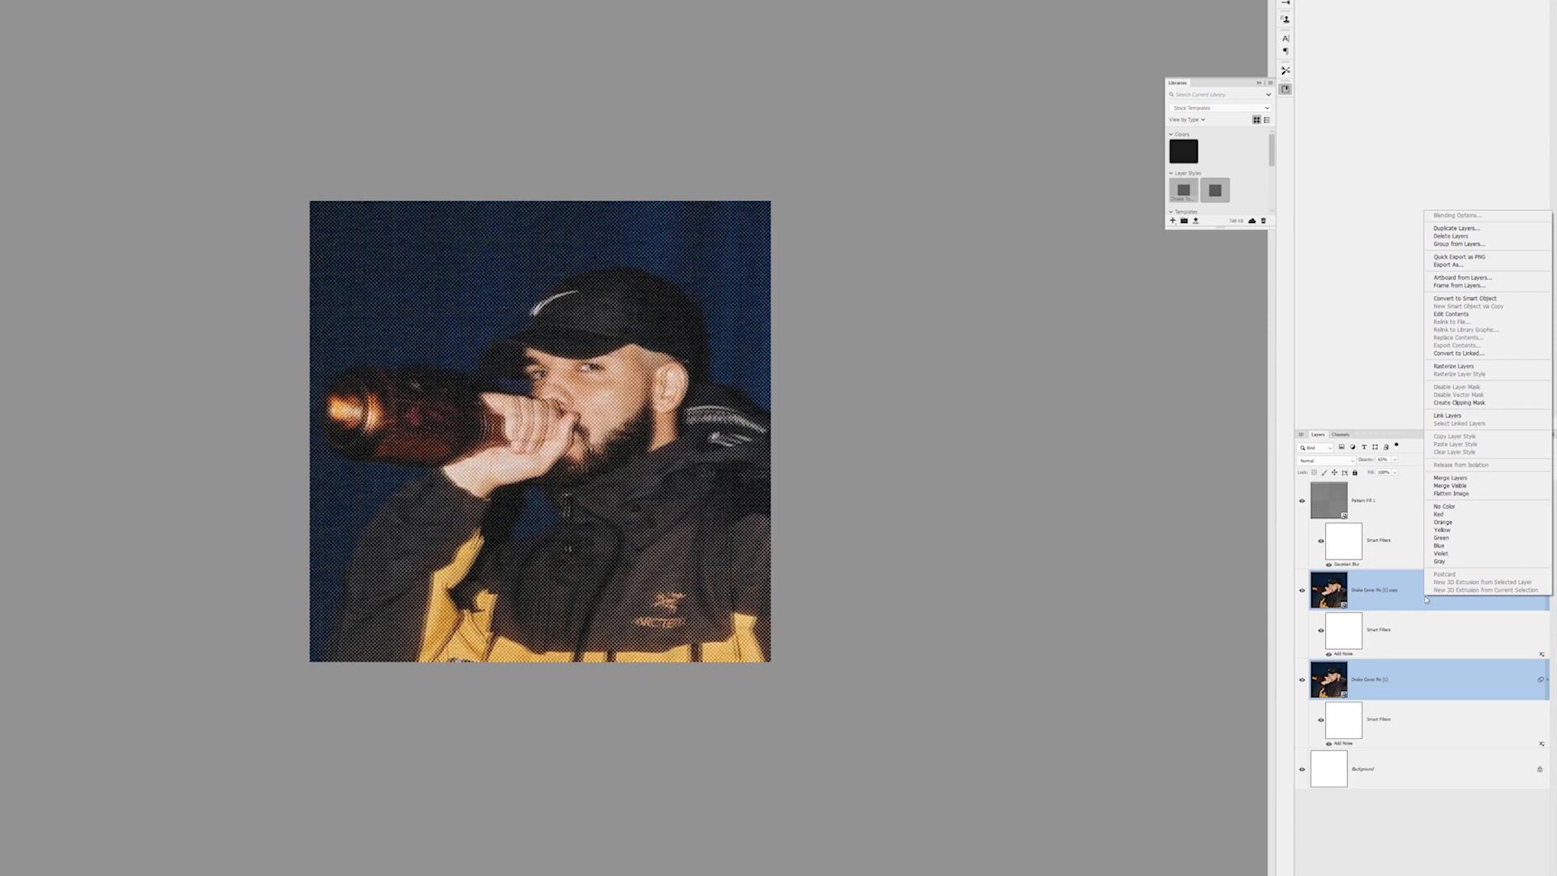
click(1452, 479)
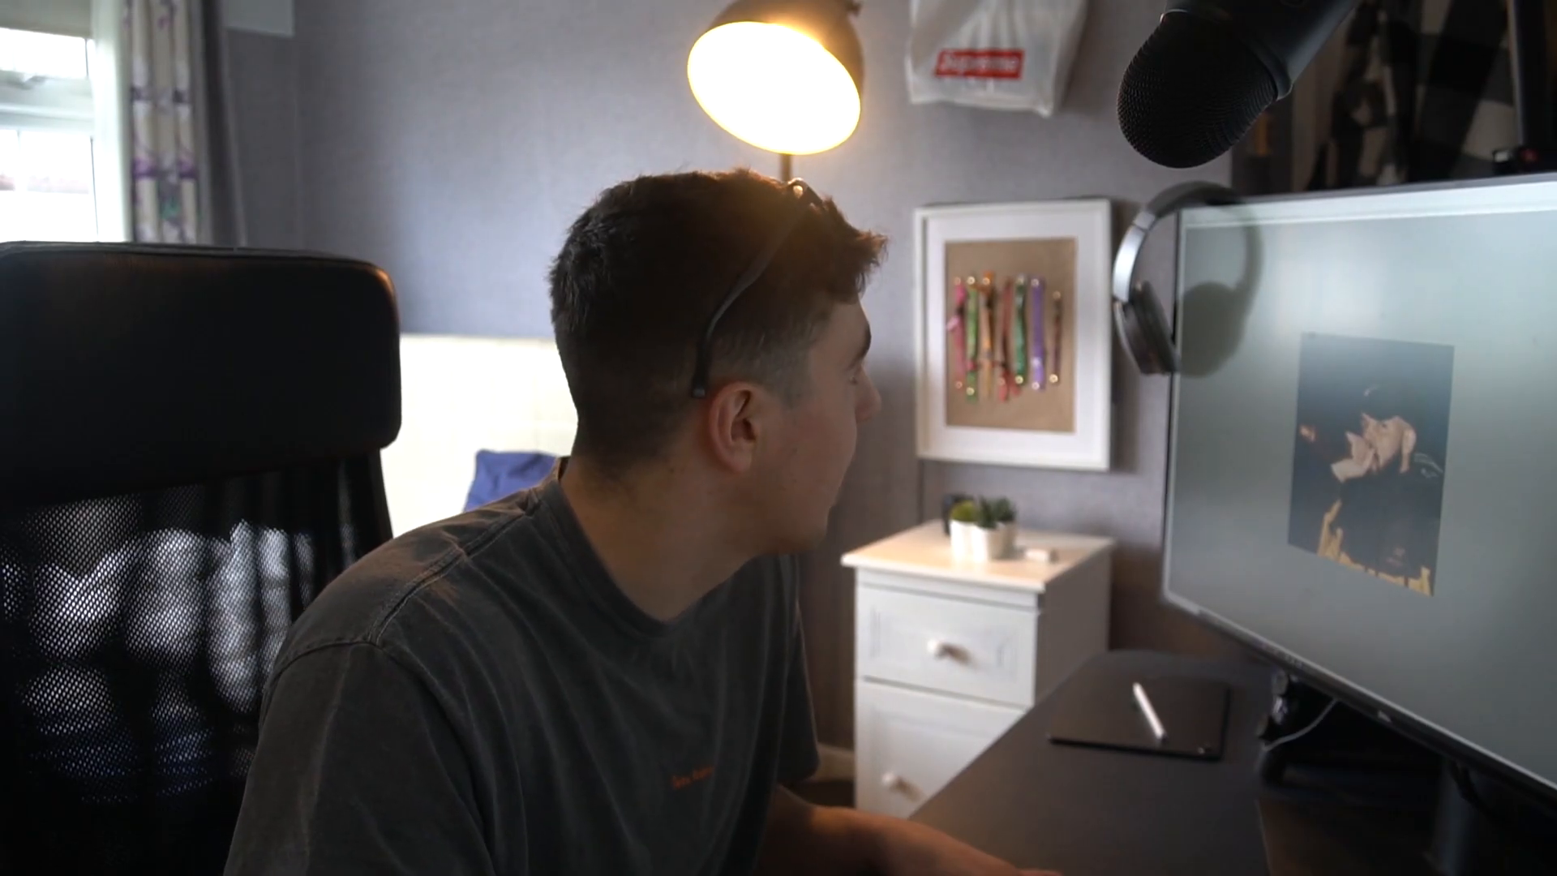
Adjust the merged photo's brightness to 15 and its contrast to -24
mouse_move(45, 49)
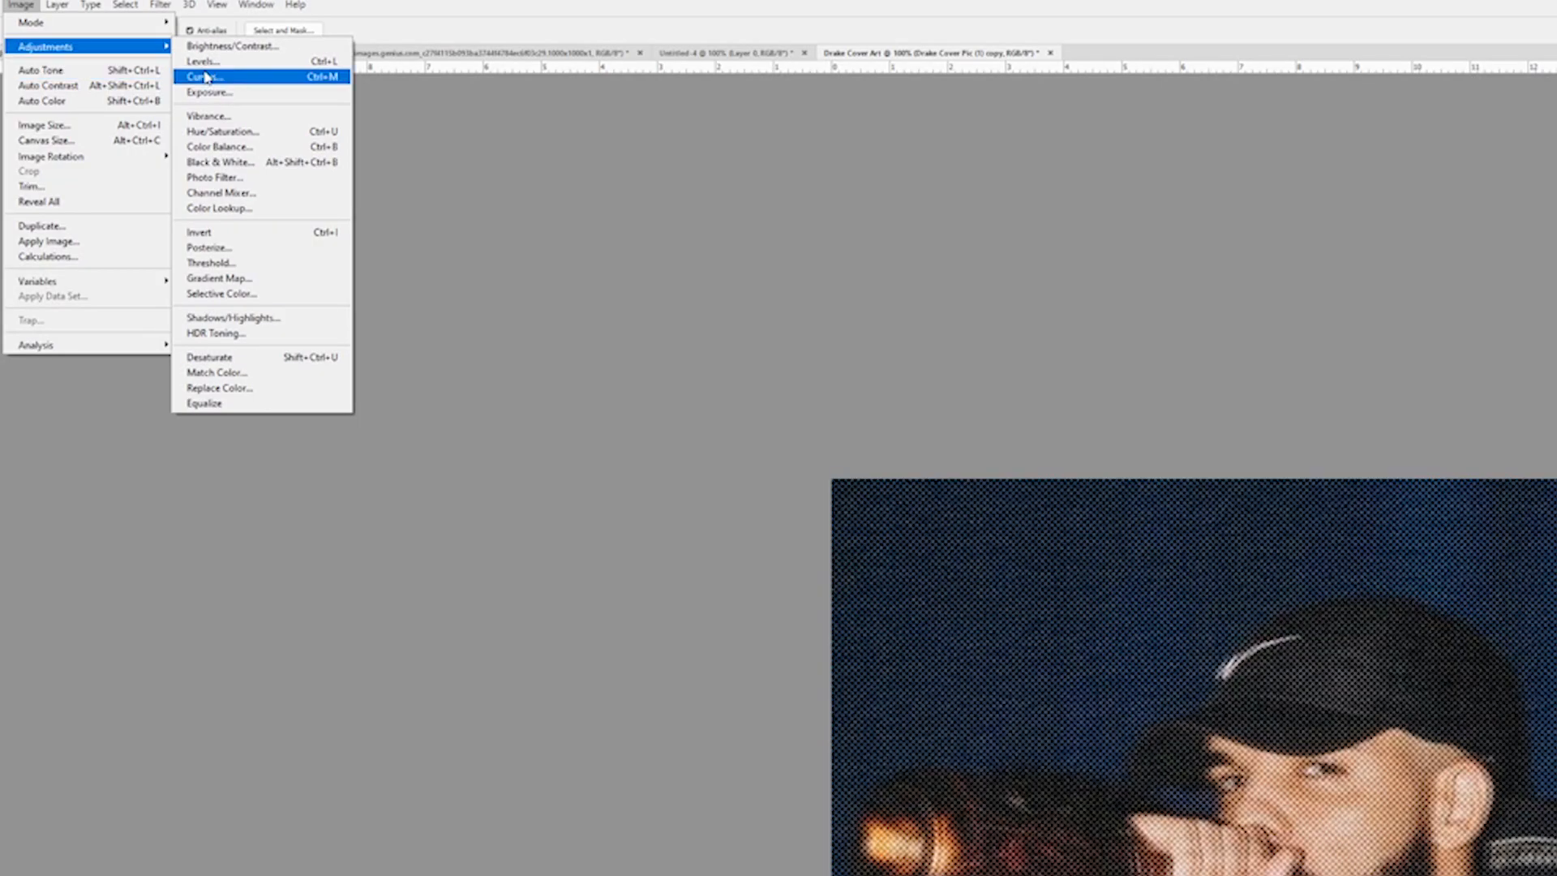
click(253, 50)
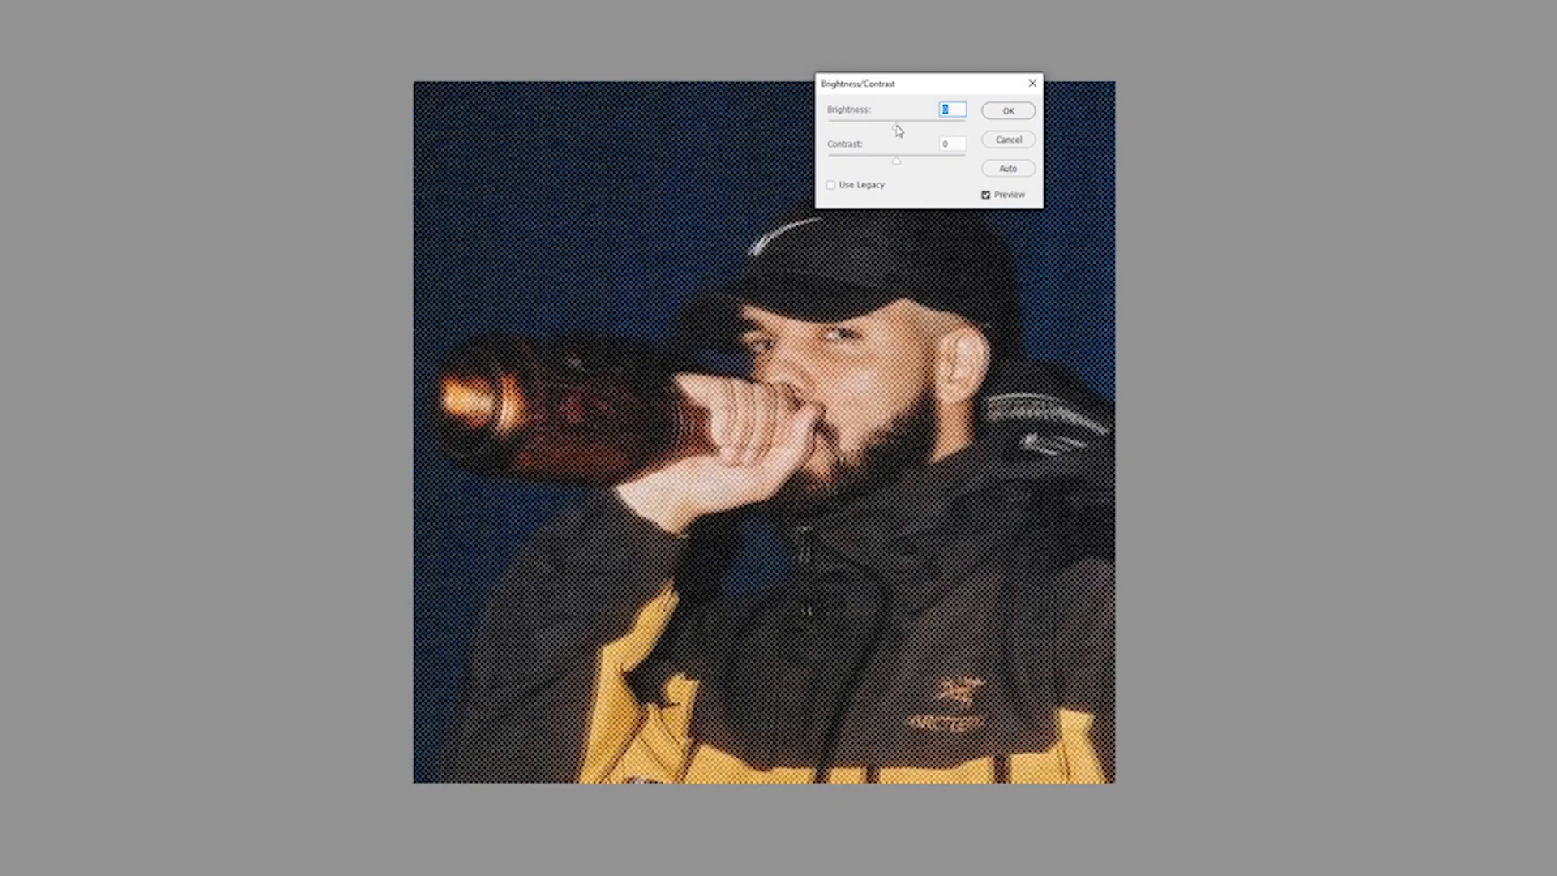
drag(896, 127, 905, 129)
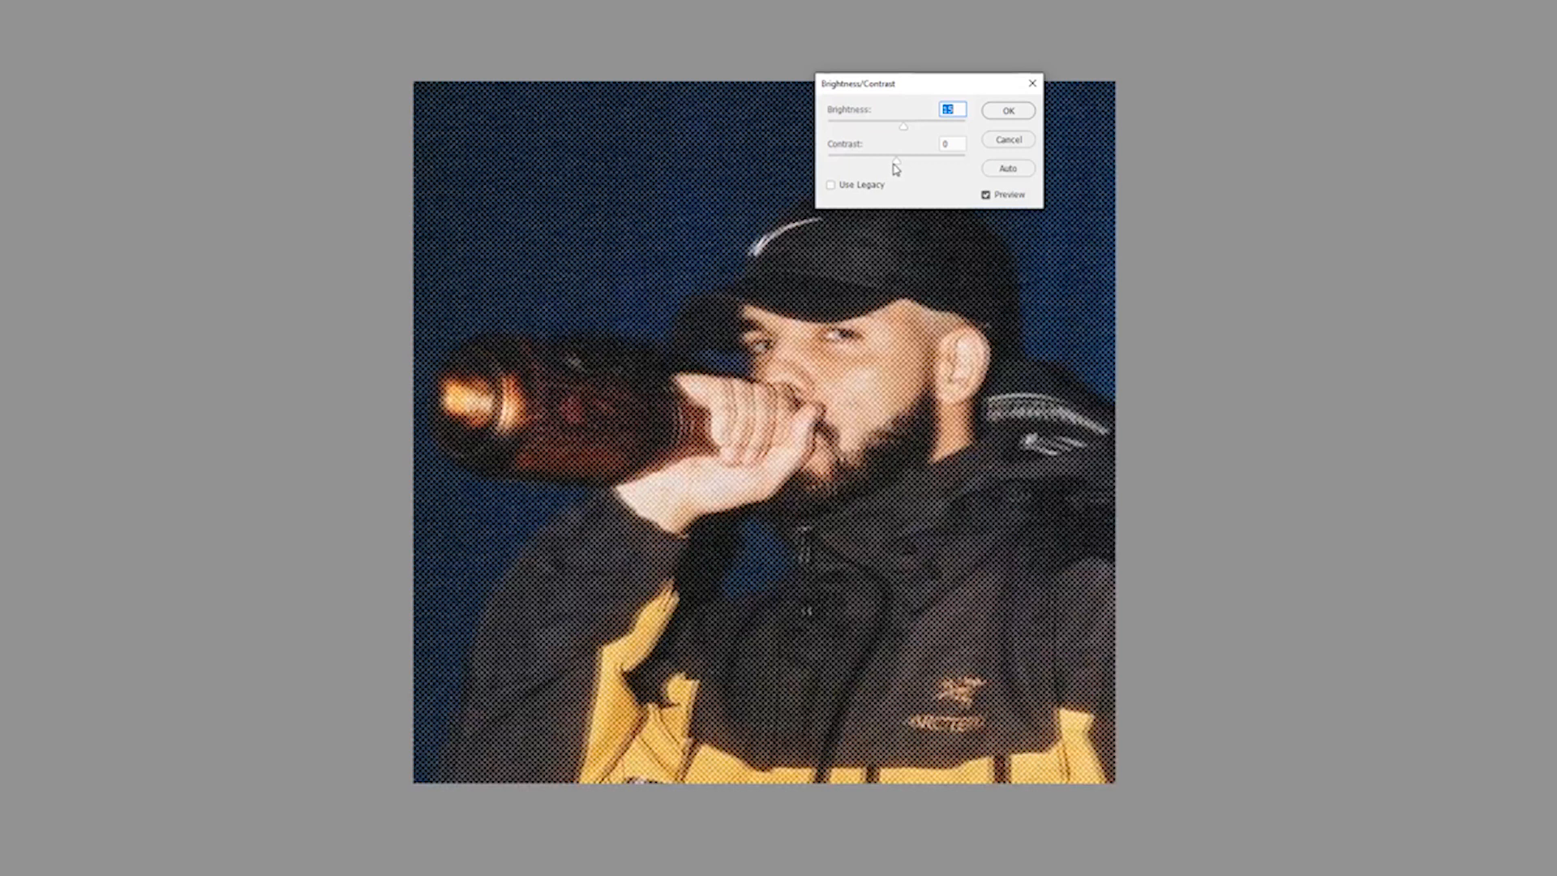
click(992, 109)
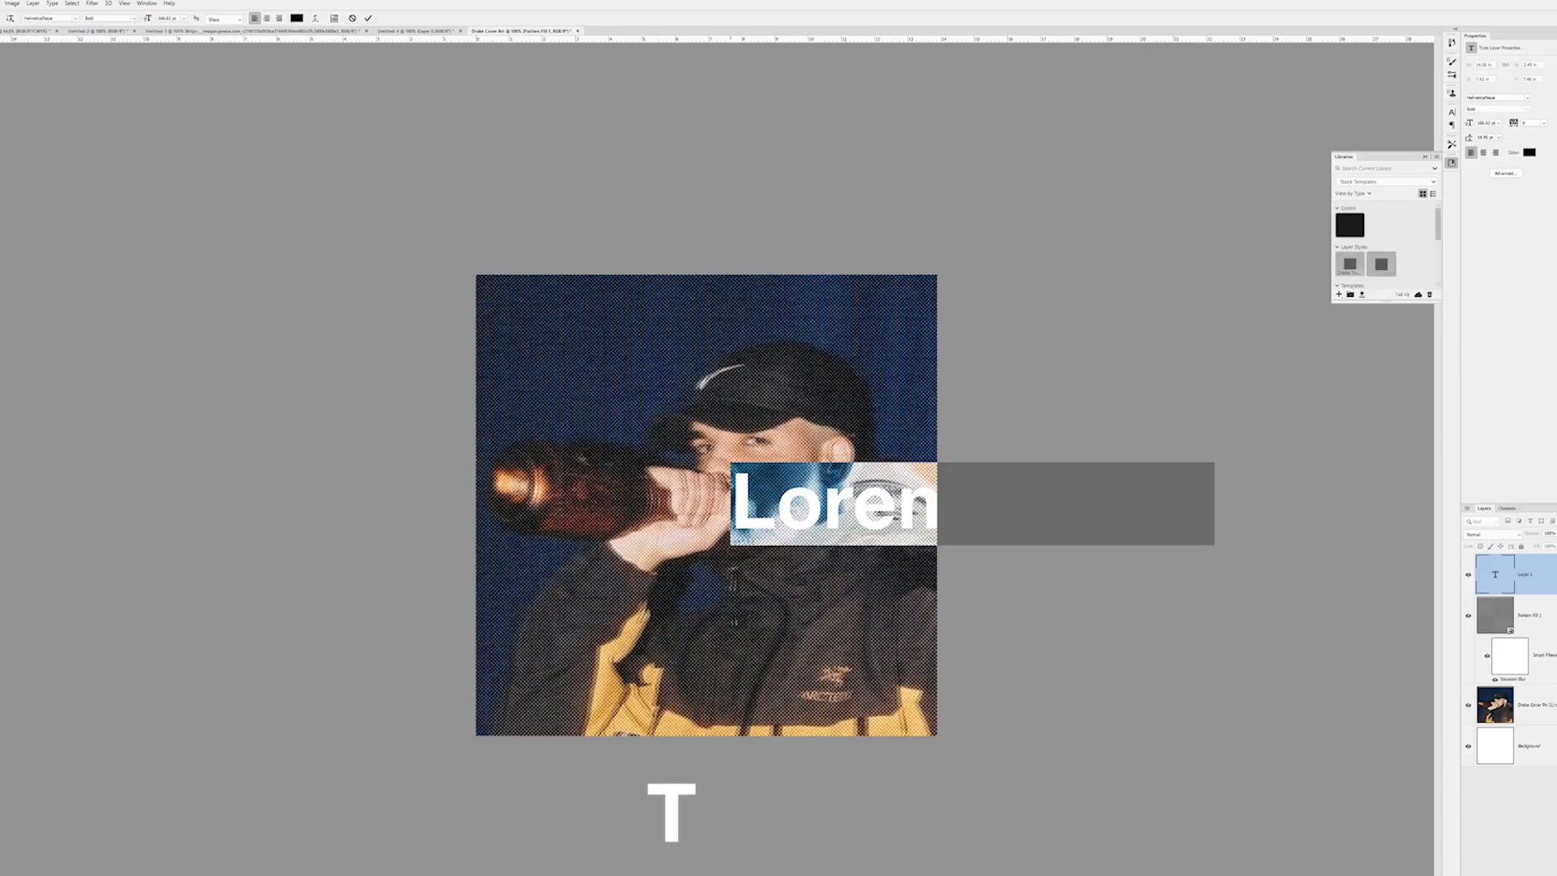
Add the title text TOOSIE SLIDE and scale it to fit the lower-right corner of the cover
text(TOOSIE SLIDE)
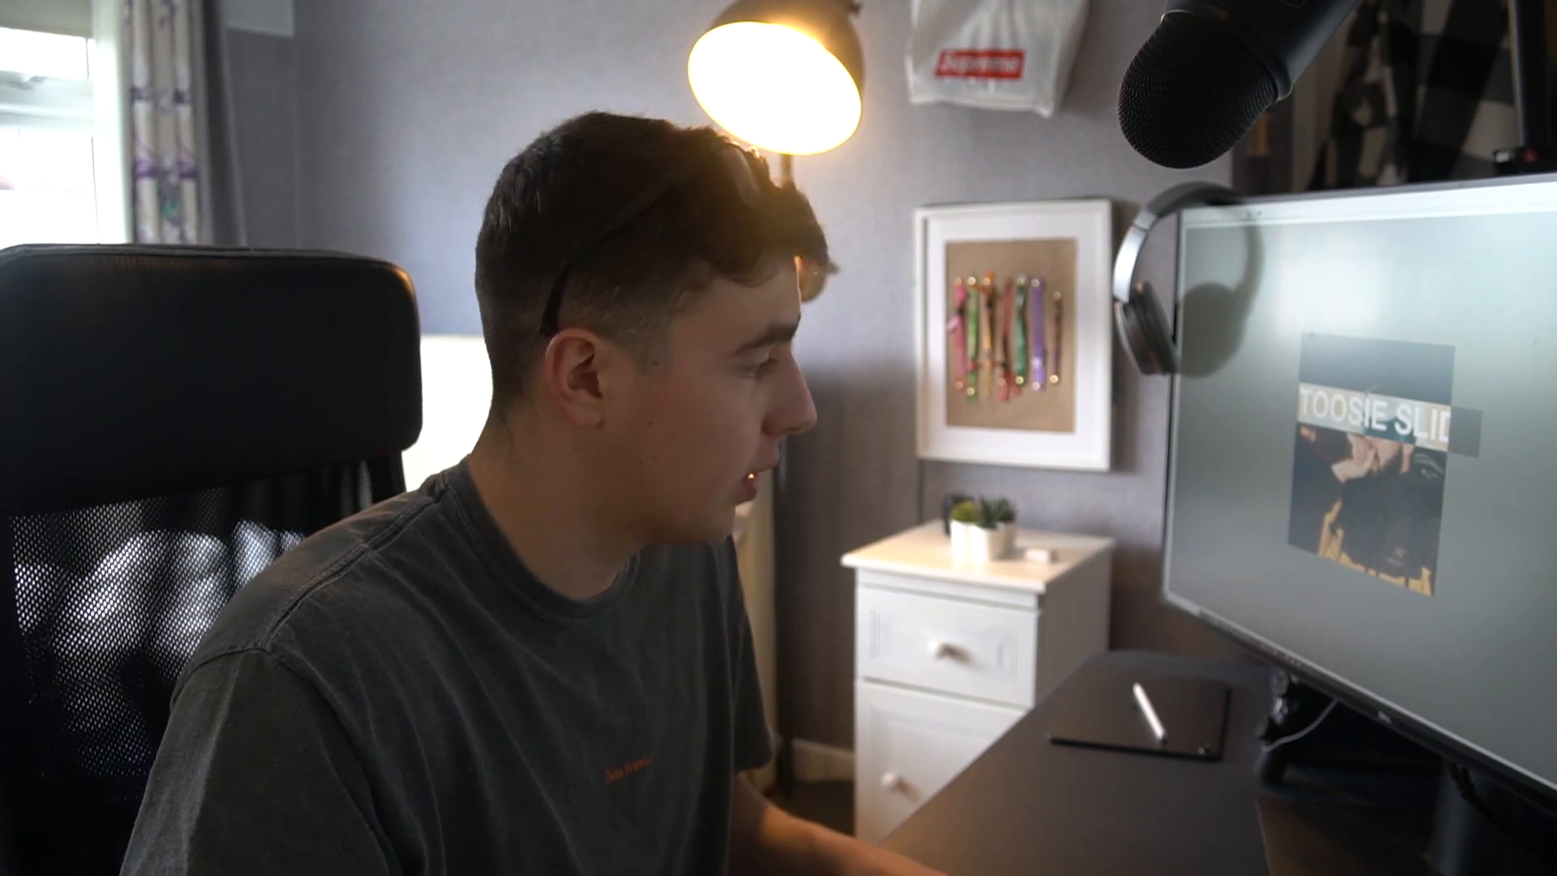
drag(745, 384, 814, 696)
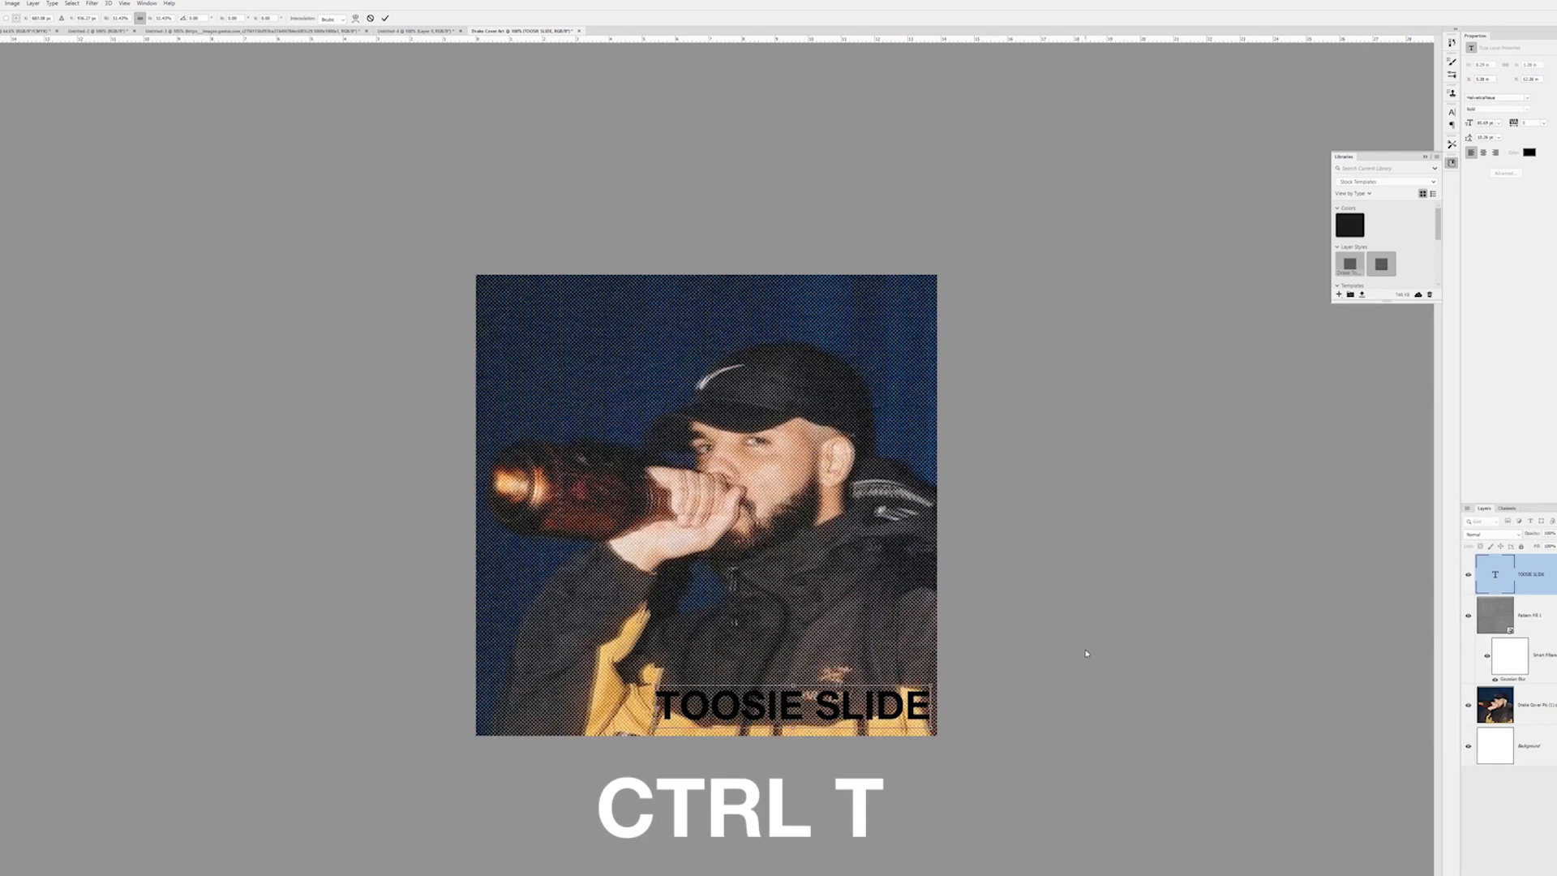
key(Return)
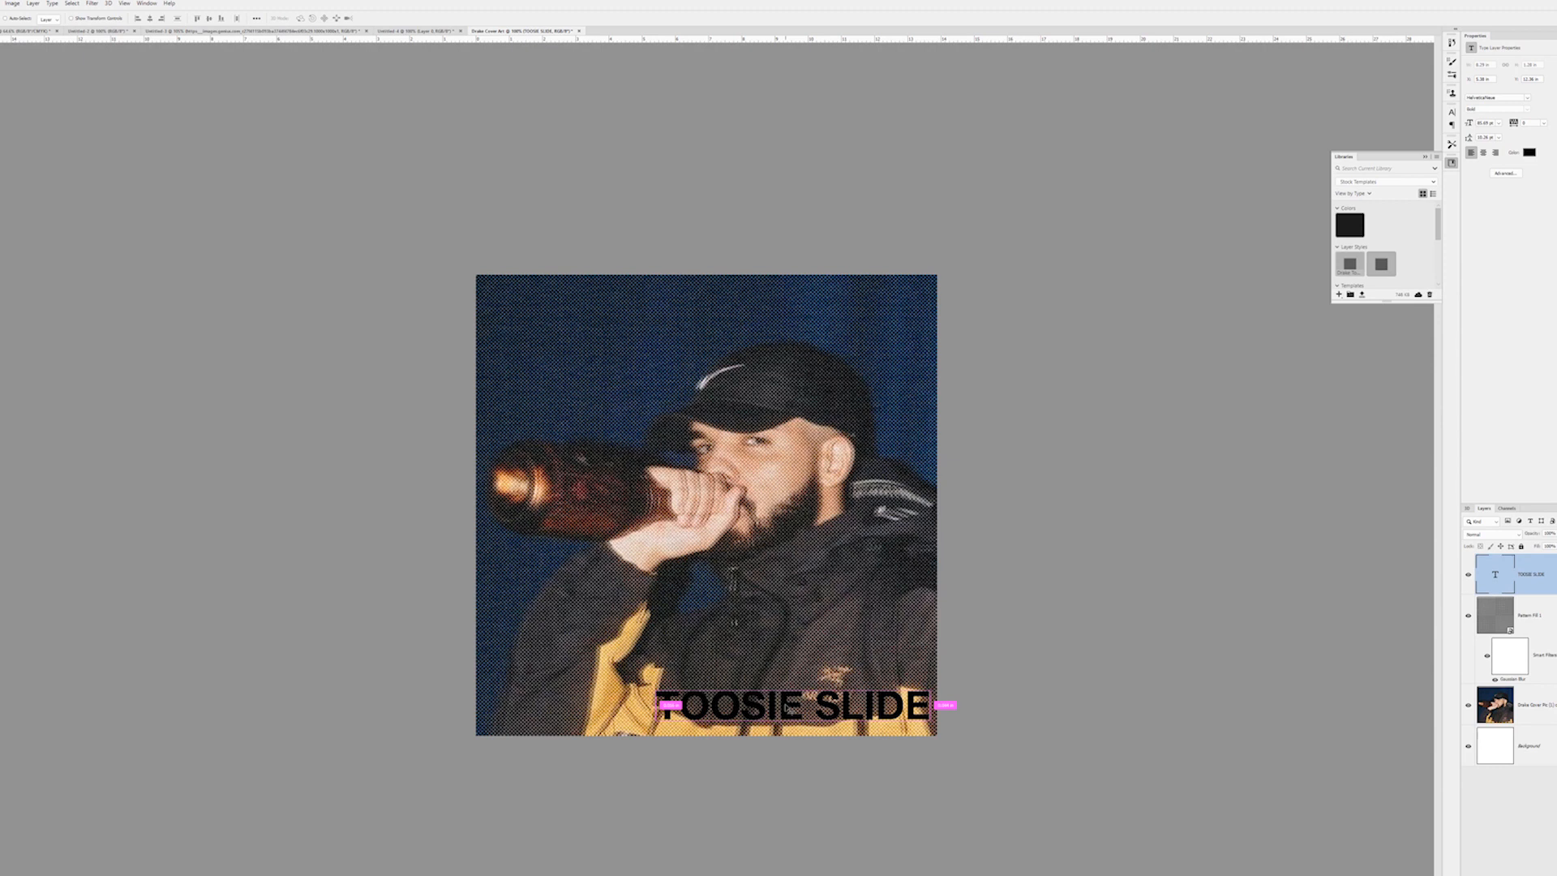
Stretch the TOOSIE SLIDE title taller in its corner and set its text colour to e6f78b
drag(793, 685, 792, 678)
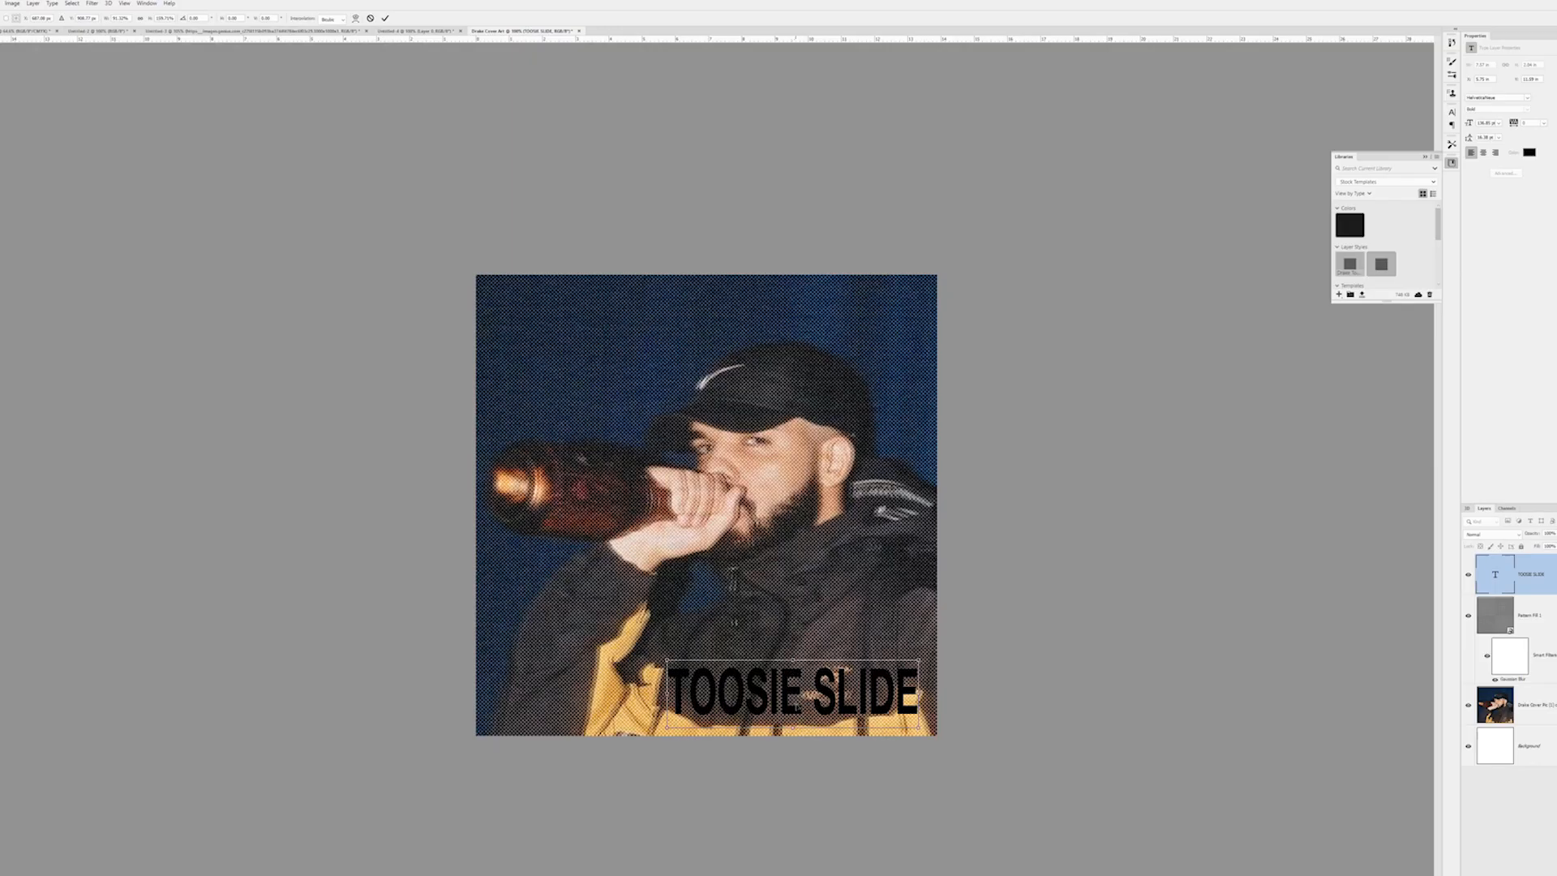
drag(795, 705, 798, 710)
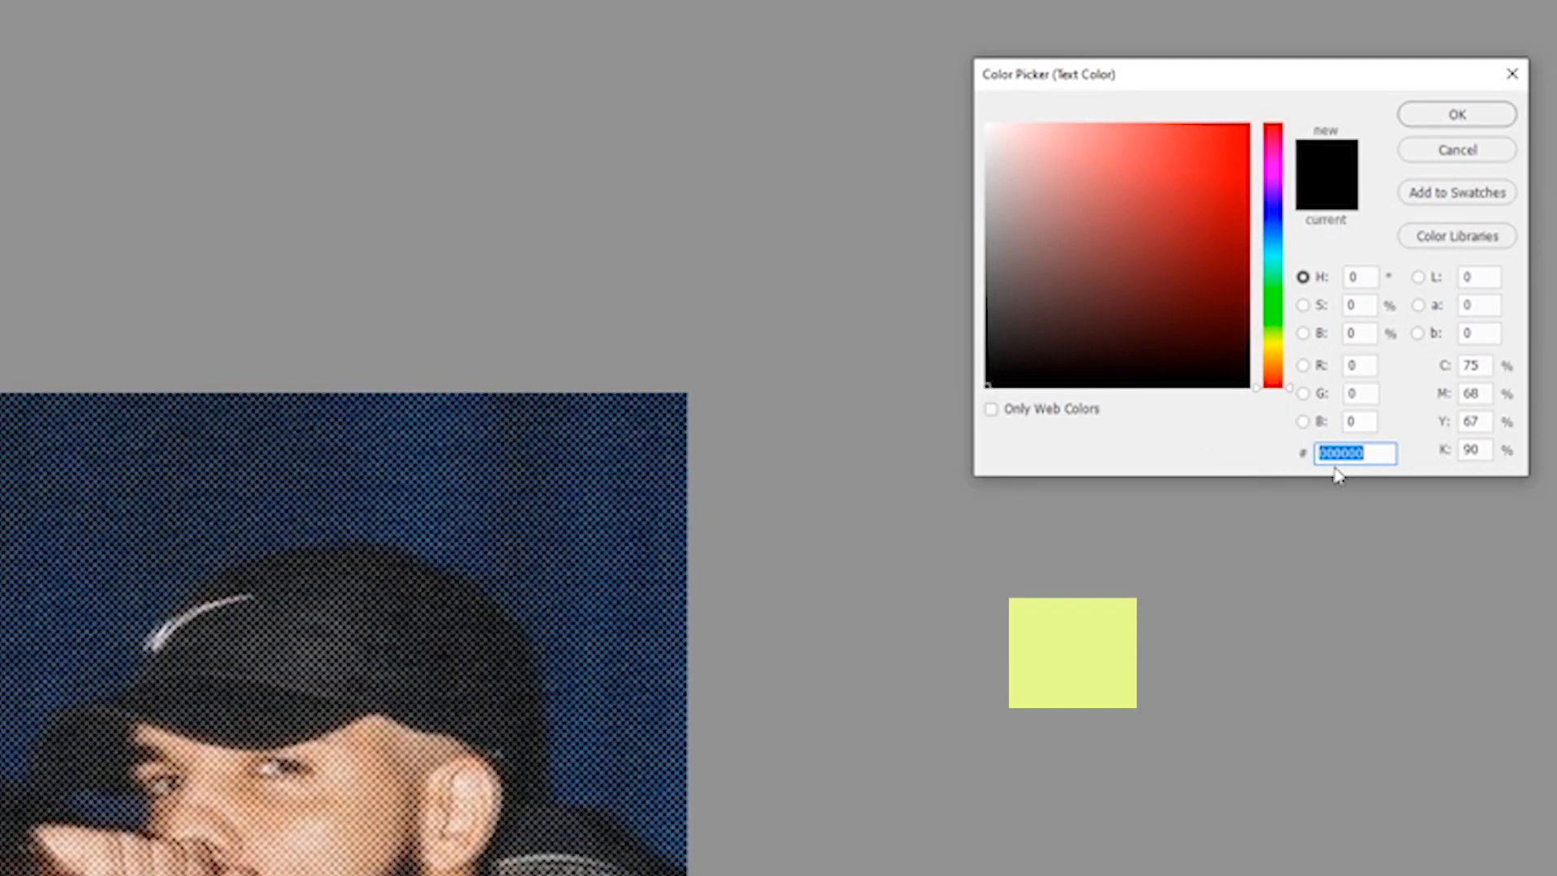
text(e6f78b)
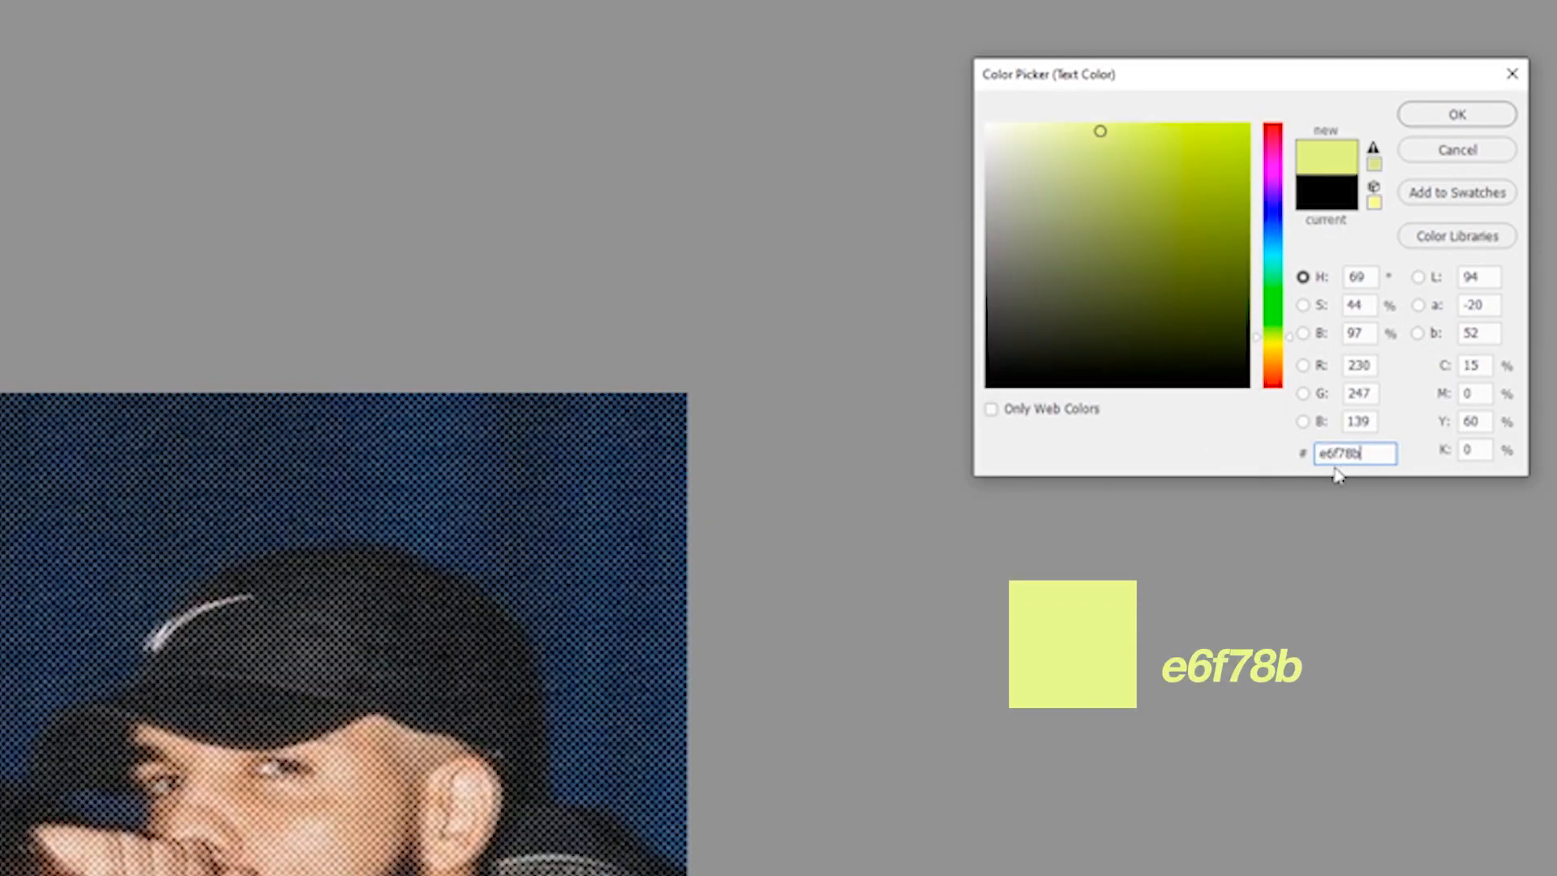
key(Return)
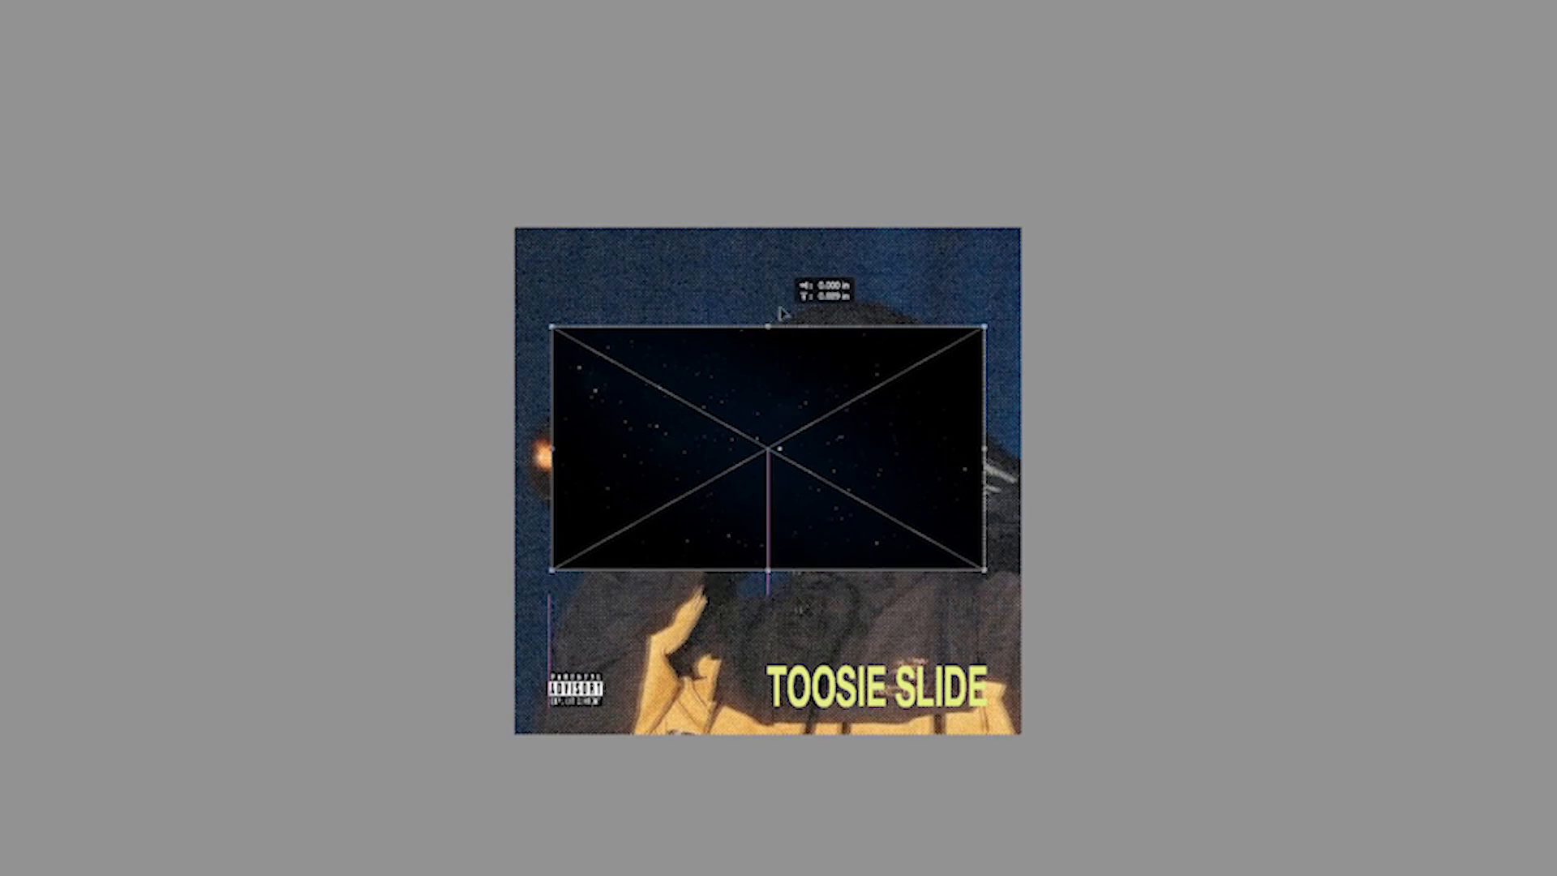
Enlarge the dark speckled overlay image to cover the whole artwork and set its blend mode to Screen
drag(780, 312, 784, 301)
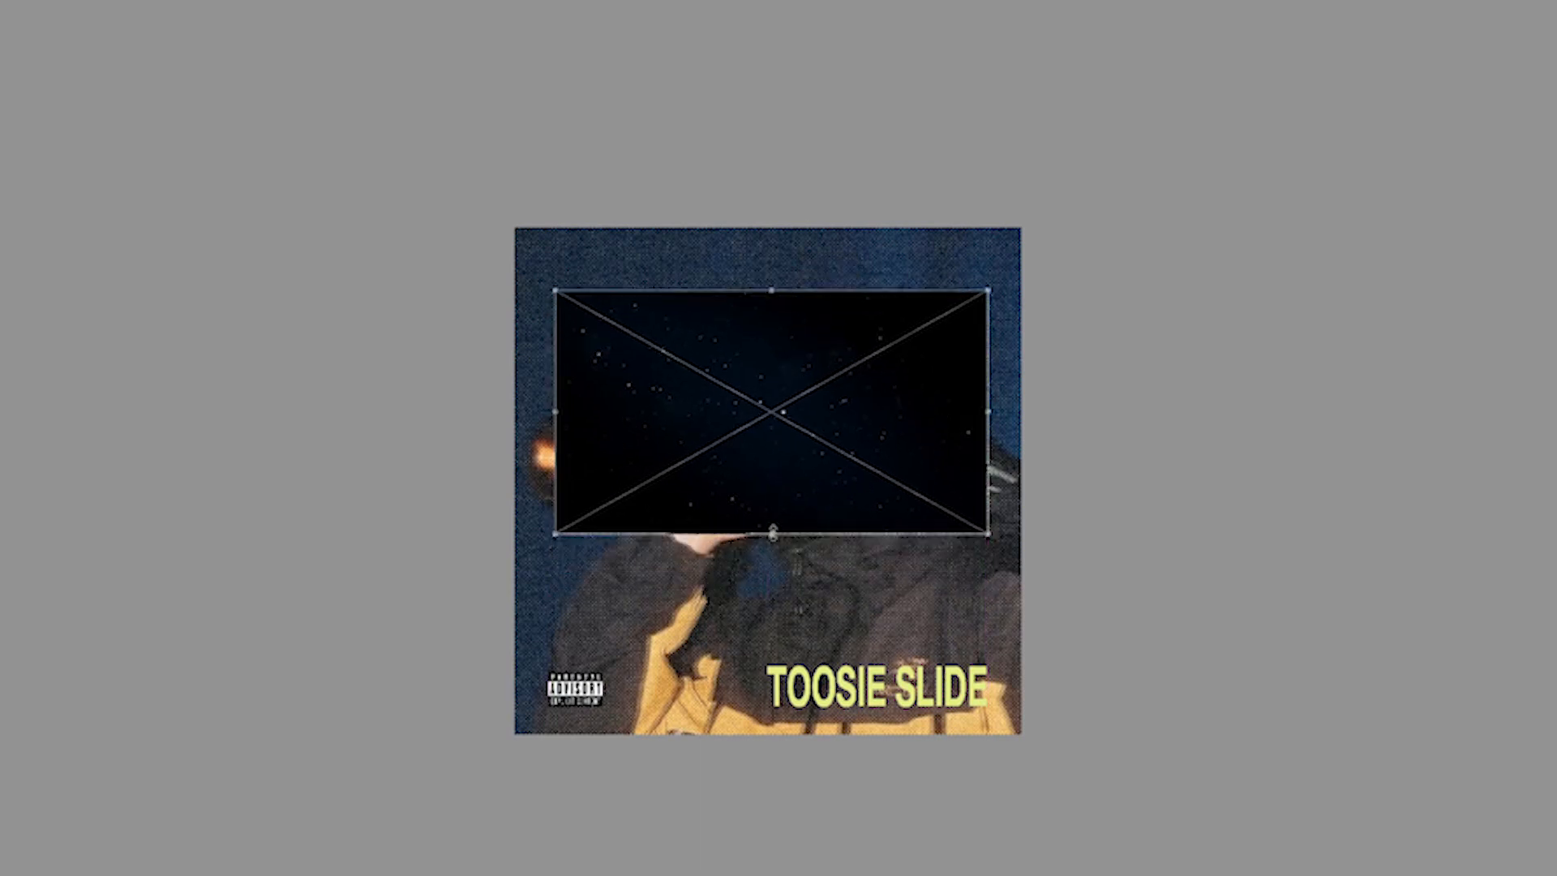
drag(774, 532, 844, 875)
drag(987, 875, 1002, 649)
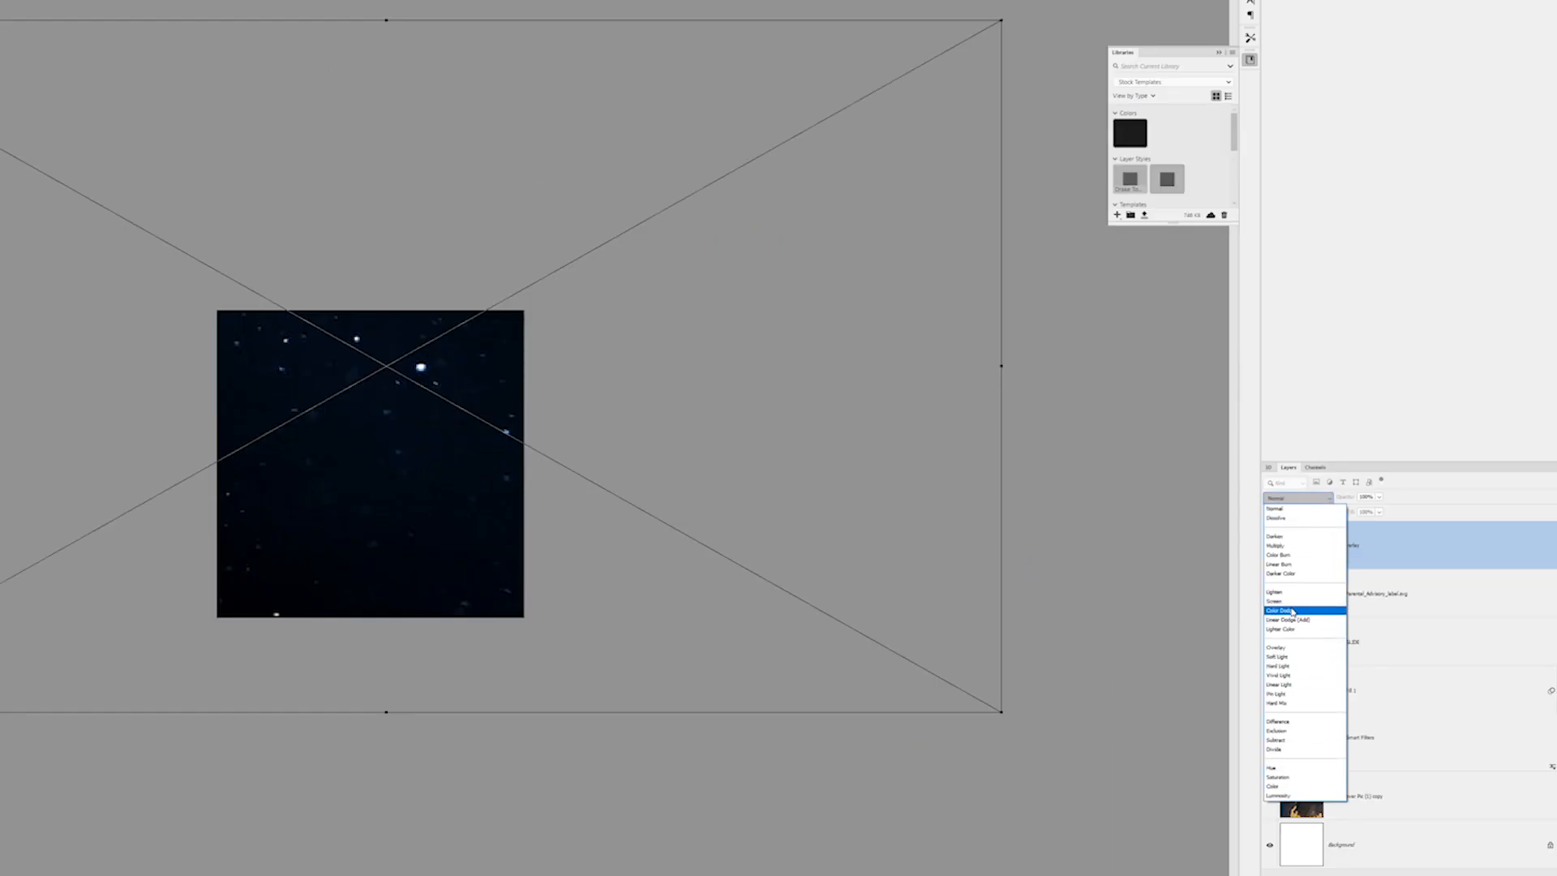
click(1290, 602)
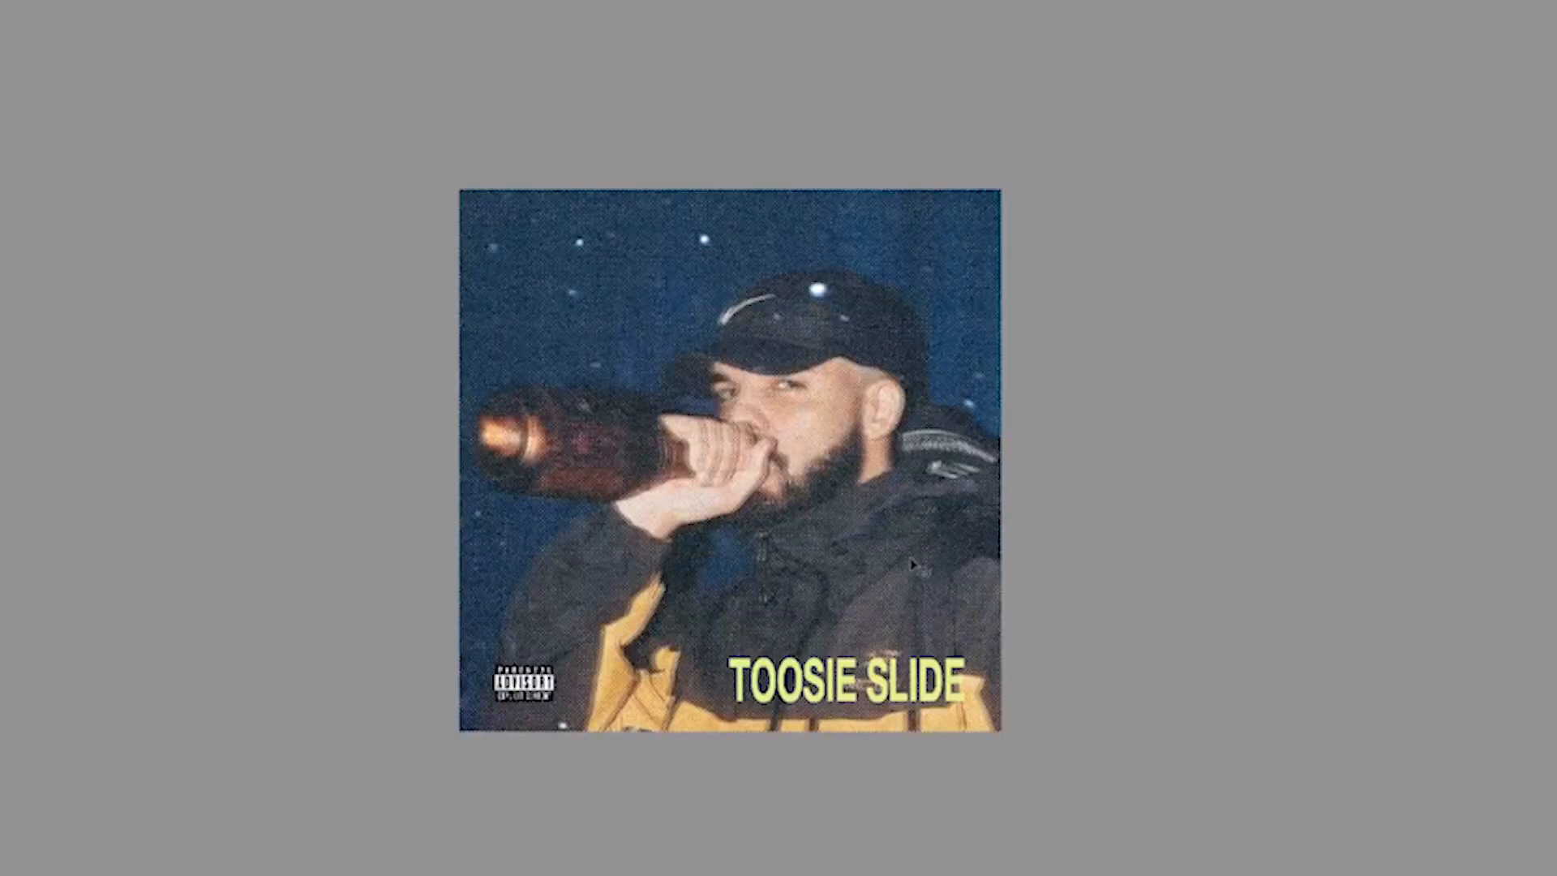
Shift the speckled overlay up and to the left and move its layer directly above the merged photo layer
drag(811, 302, 771, 316)
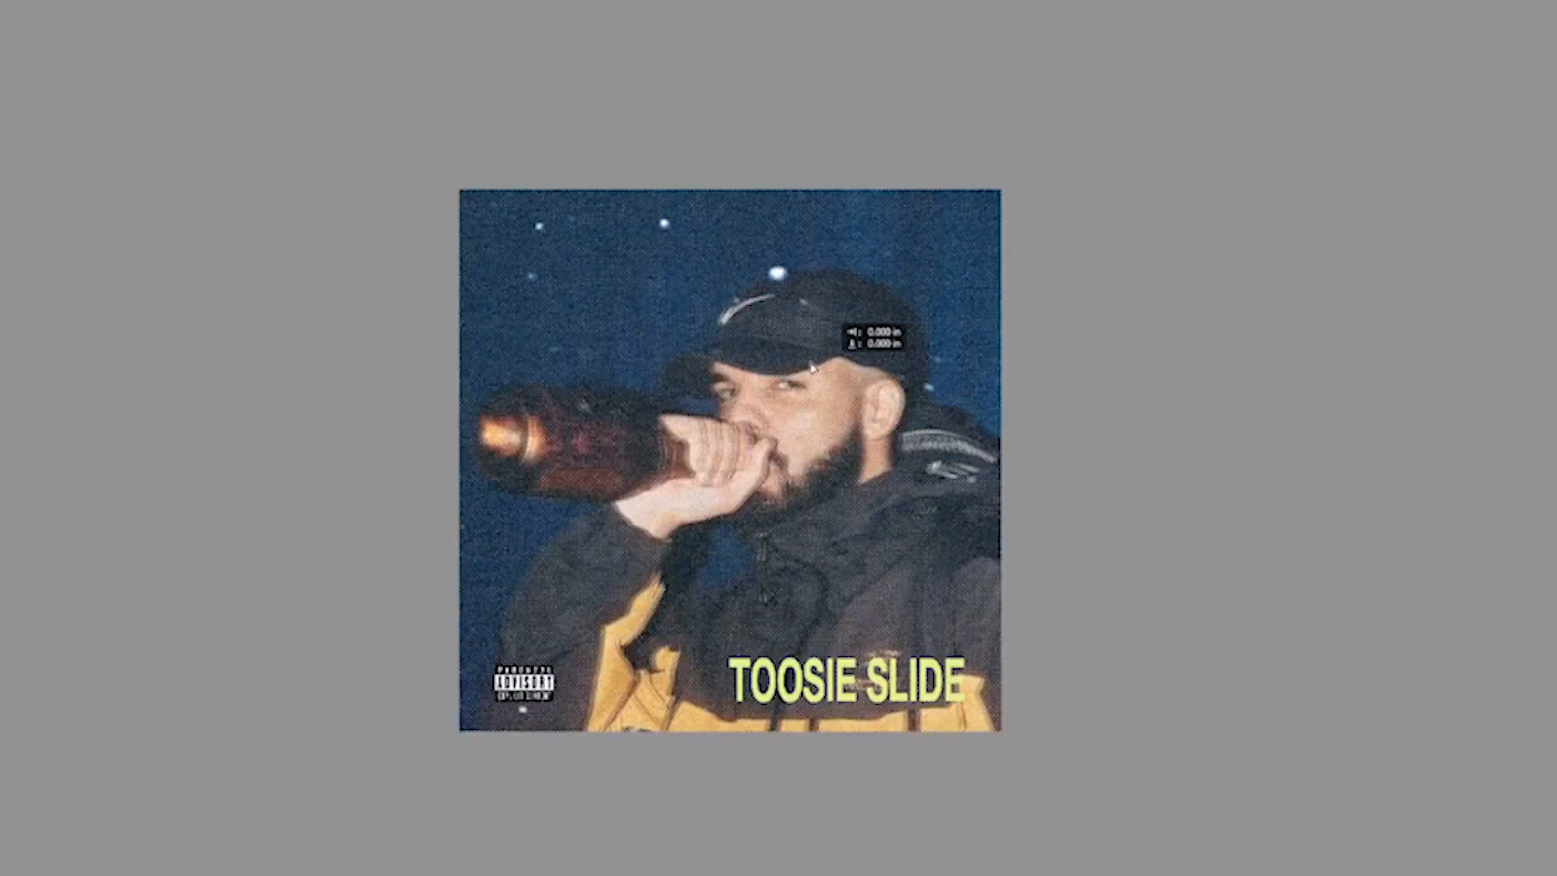
drag(1459, 496, 1444, 721)
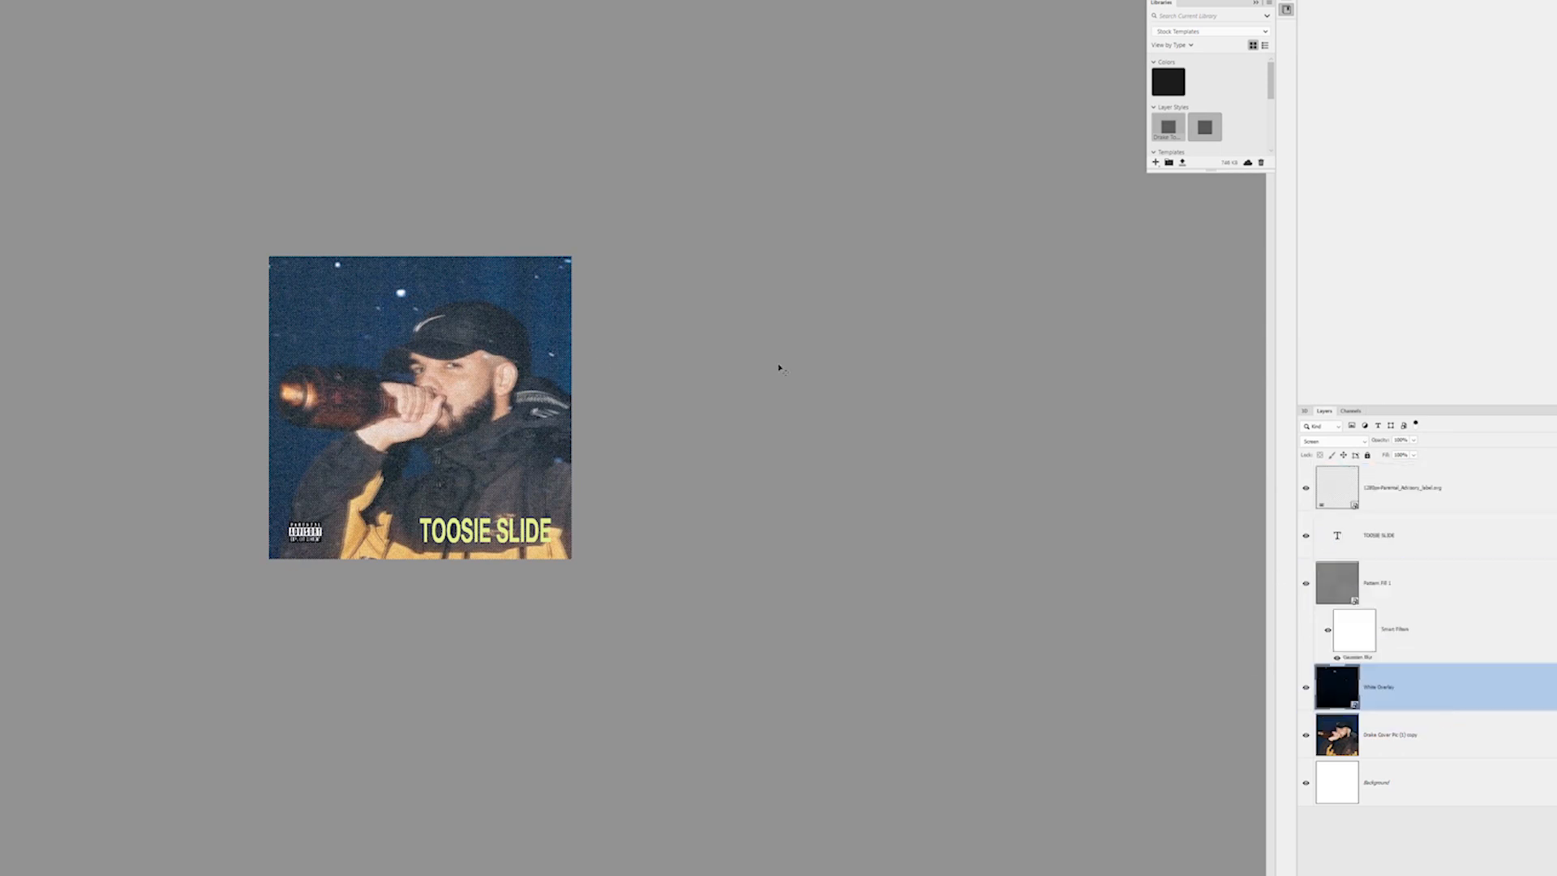